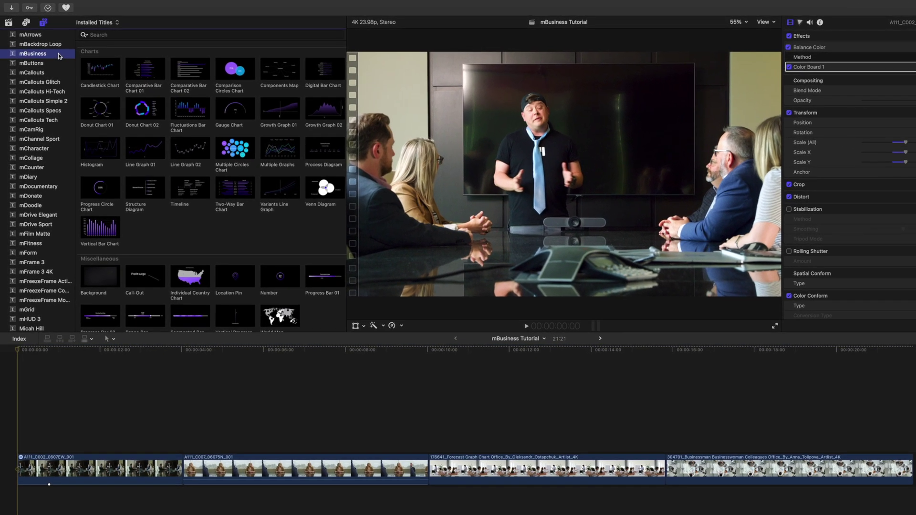
- Scroll through the mBusiness titles and preview Comparative Bar Chart 01 in the viewer
scroll(127, 94, "down", 5)
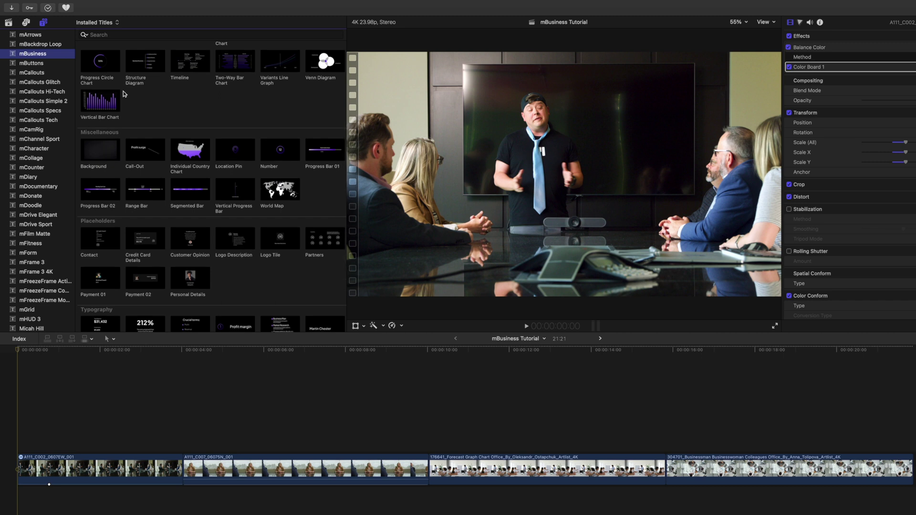
scroll(123, 94, "down", 3)
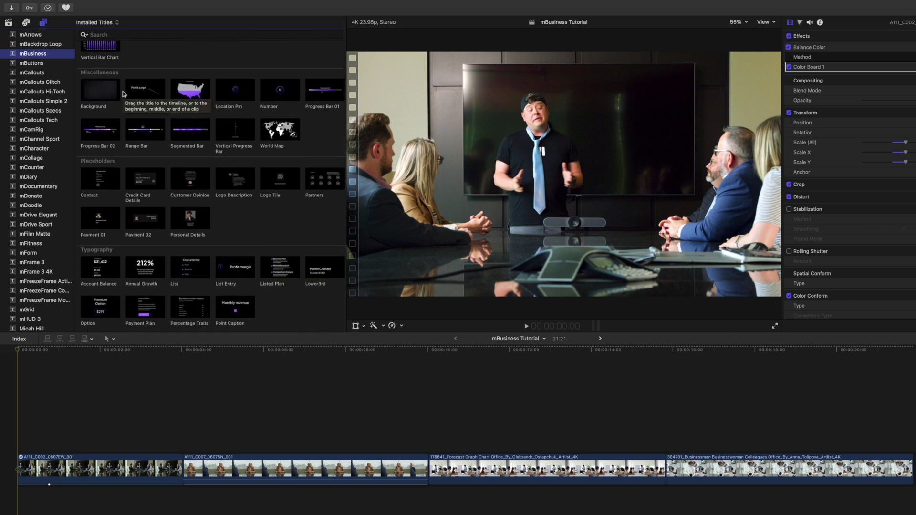
scroll(123, 94, "up", 7)
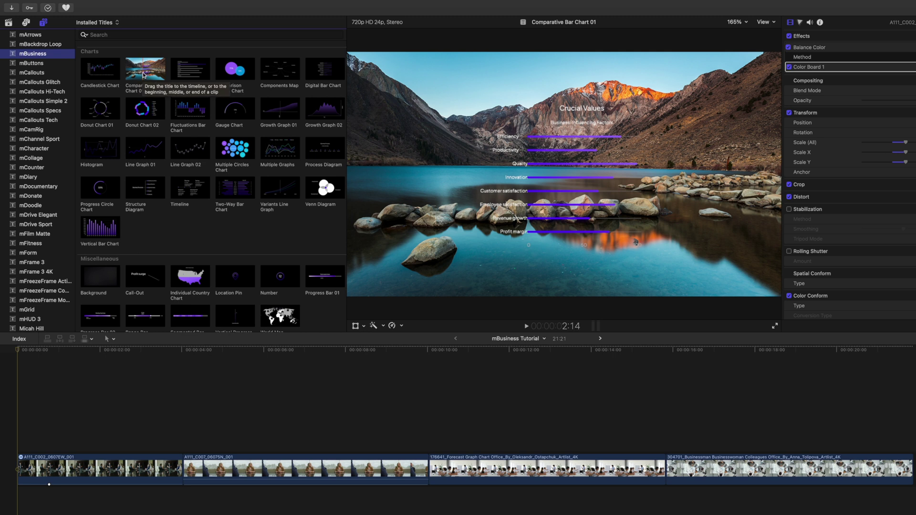
- Add Comparative Bar Chart 01 above the first clip, trim it to end there, and nudge it right
left_click_drag(142, 73, 14, 389)
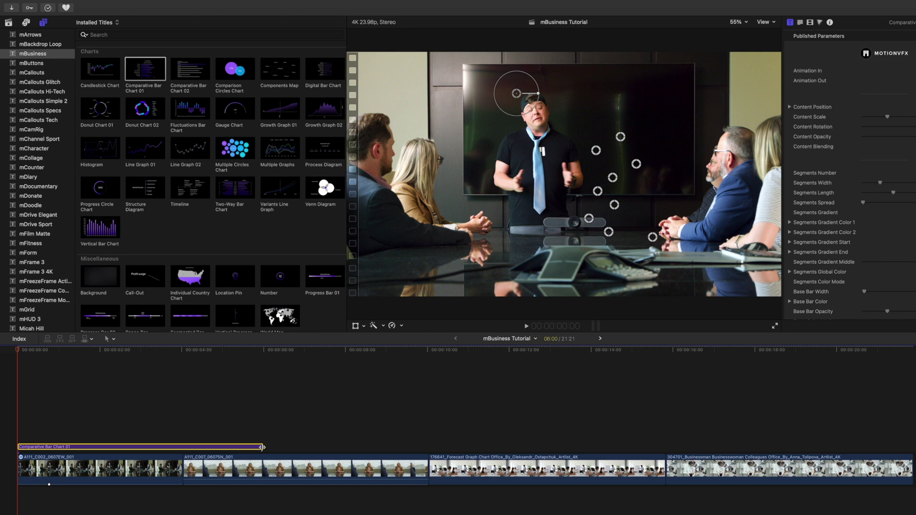
left_click_drag(262, 447, 182, 447)
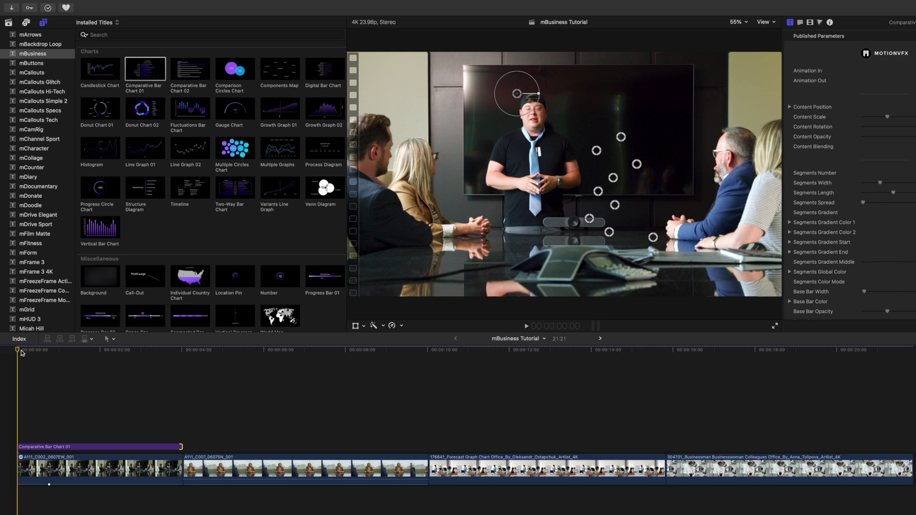
left_click_drag(21, 353, 128, 372)
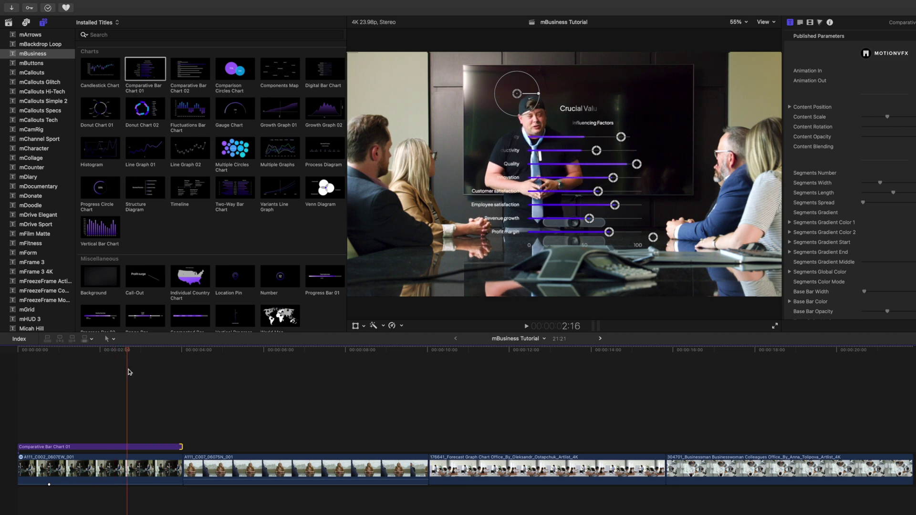
left_click(99, 446)
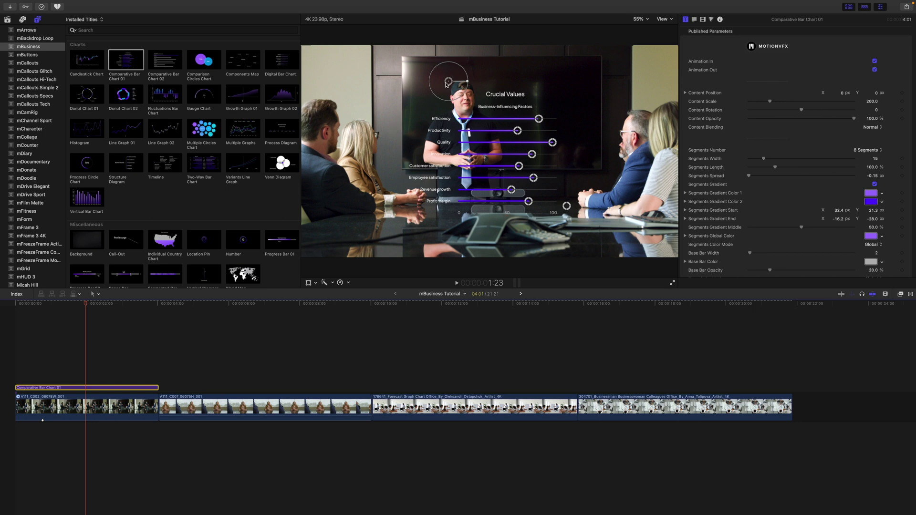
left_click_drag(446, 84, 479, 98)
- Move the 128.8-scaled bar chart onto the wall TV and set Segments Spread to -0.45 px
key("super+z")
key("super+z")
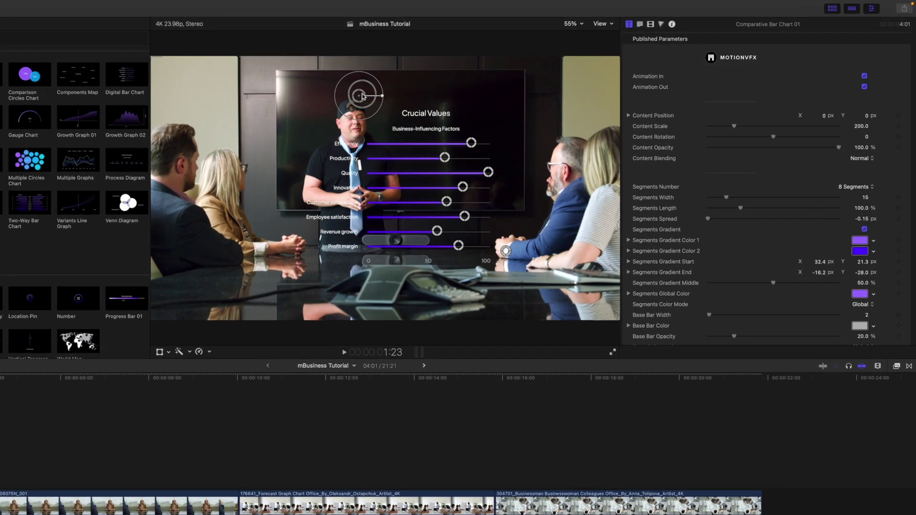
left_click_drag(448, 83, 495, 61)
left_click_drag(295, 89, 310, 73)
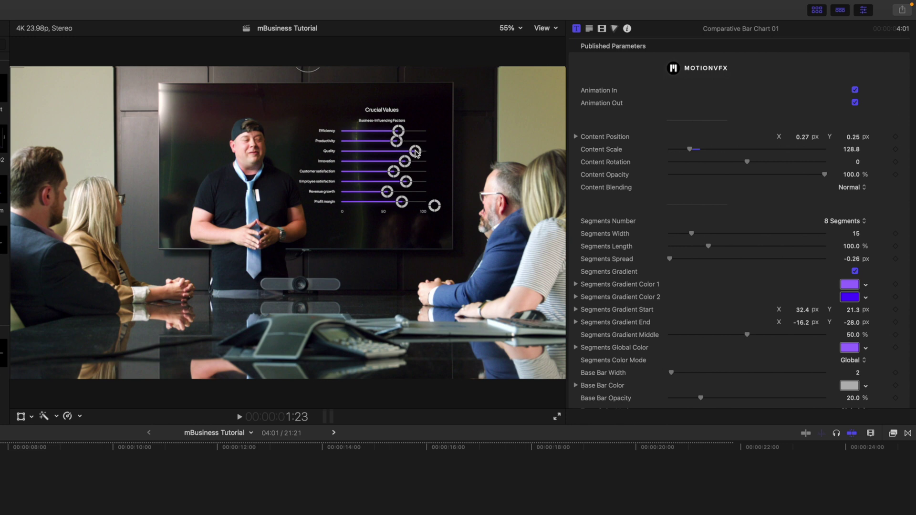
left_click_drag(435, 209, 439, 219)
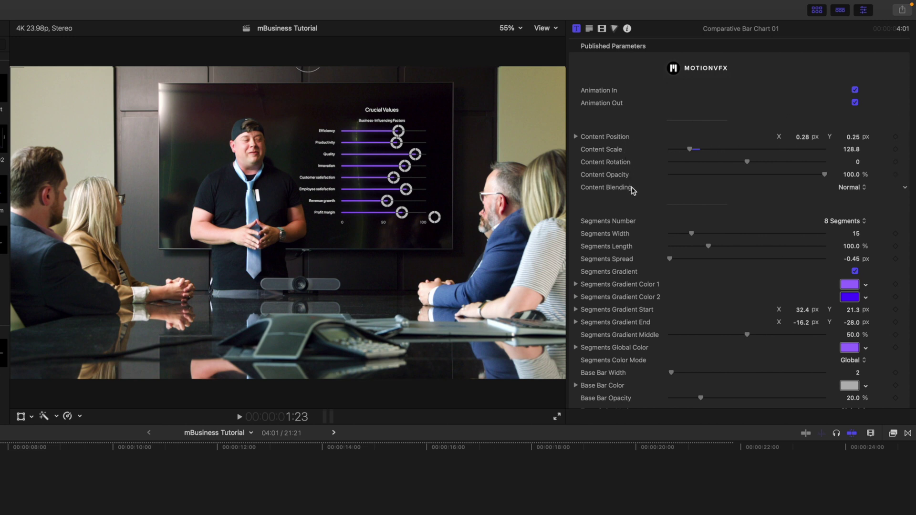
scroll(633, 190, "down", 3)
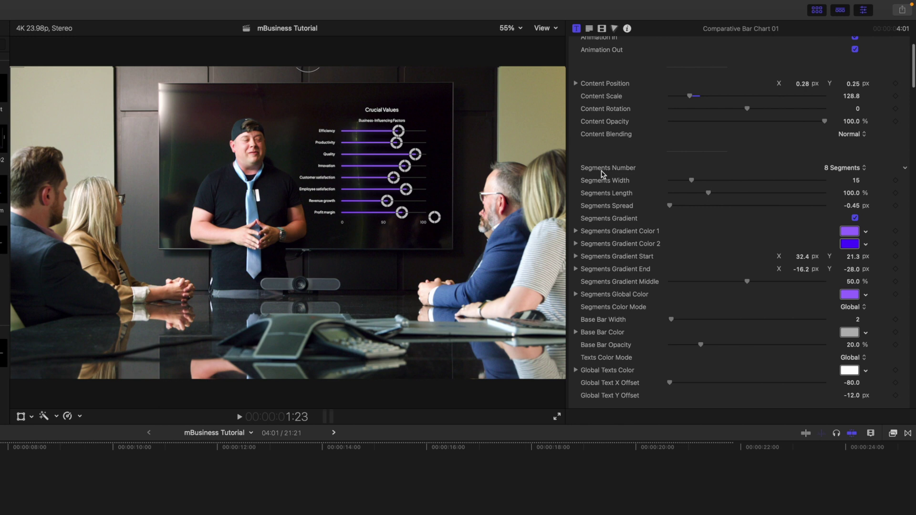
left_click(857, 170)
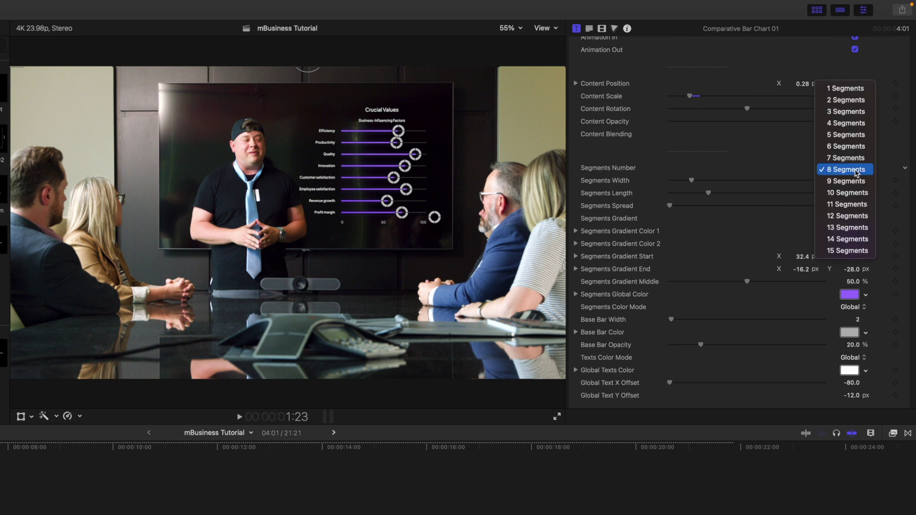
left_click(858, 251)
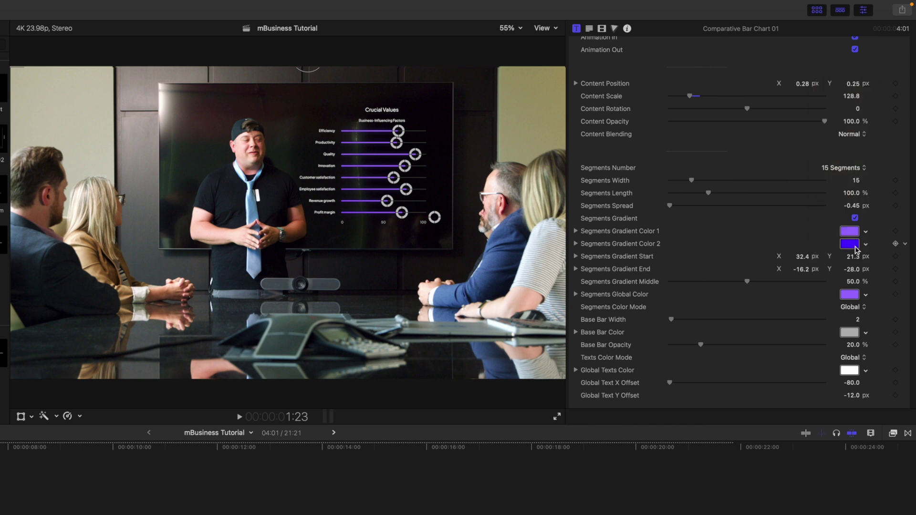
left_click(846, 168)
left_click(847, 89)
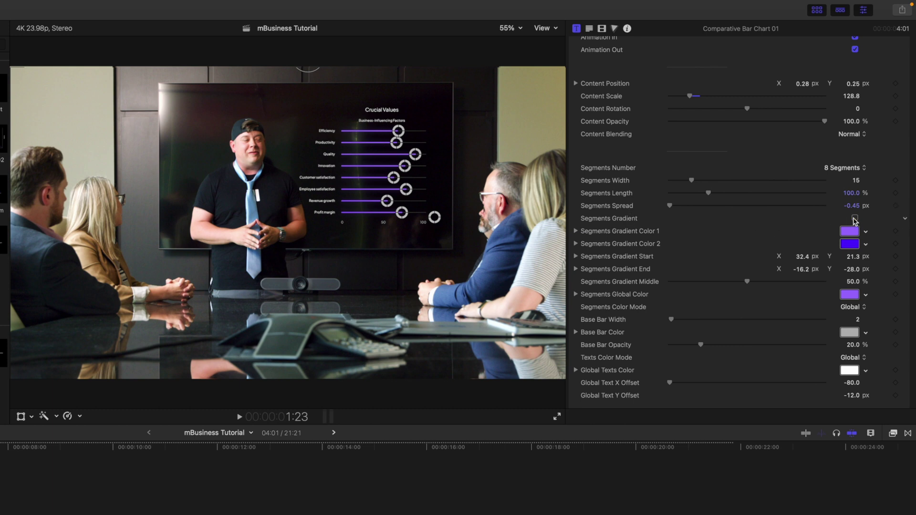
left_click(855, 218)
left_click(849, 232)
left_click_drag(687, 258, 731, 227)
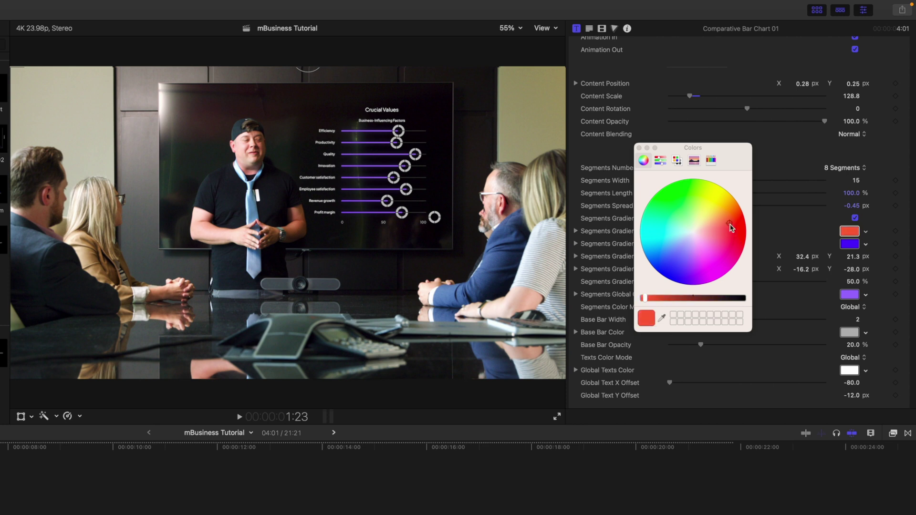
left_click(639, 148)
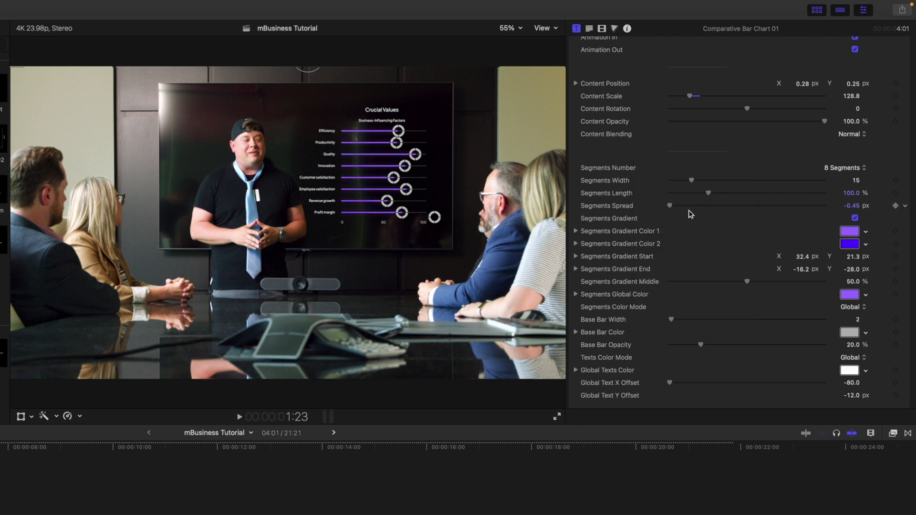
scroll(690, 214, "down", 4)
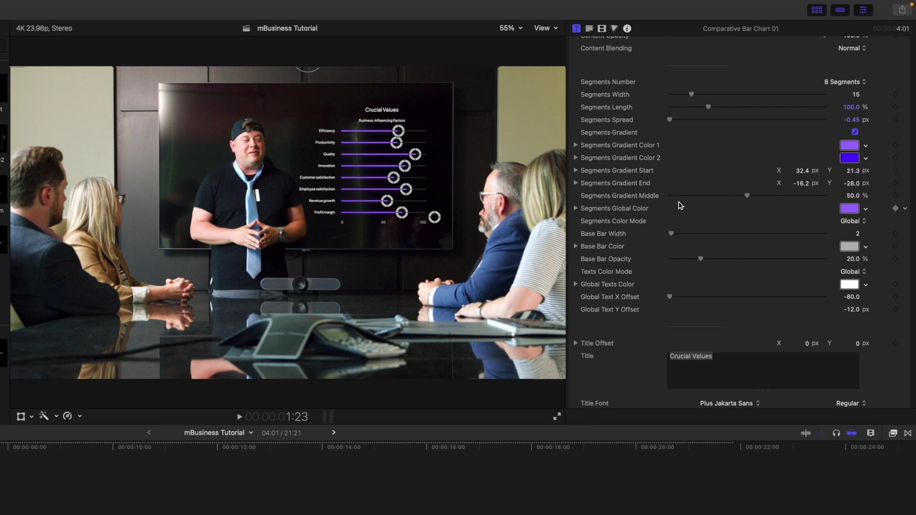
scroll(681, 206, "down", 8)
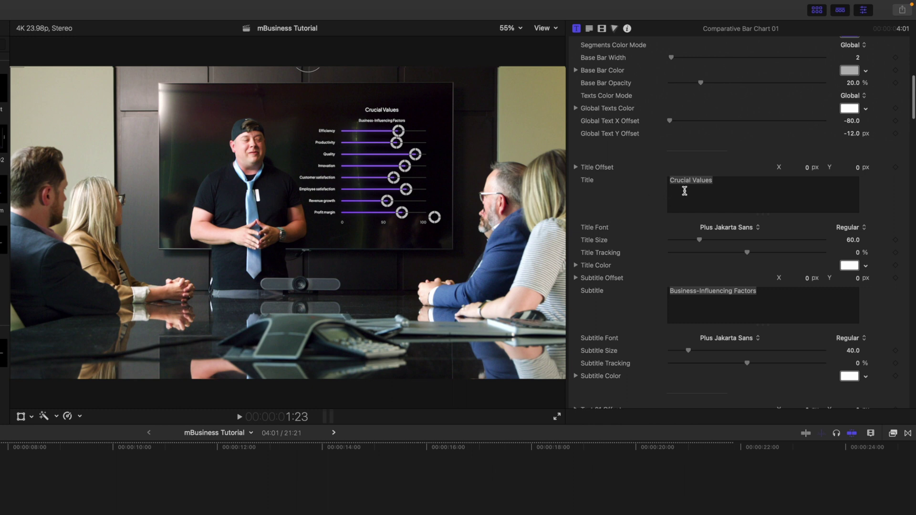
scroll(635, 226, "down", 2)
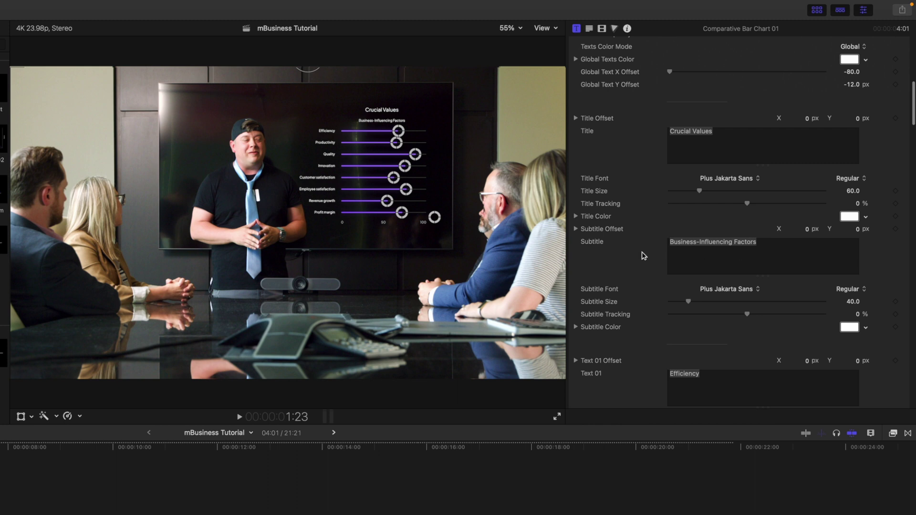
scroll(642, 255, "down", 3)
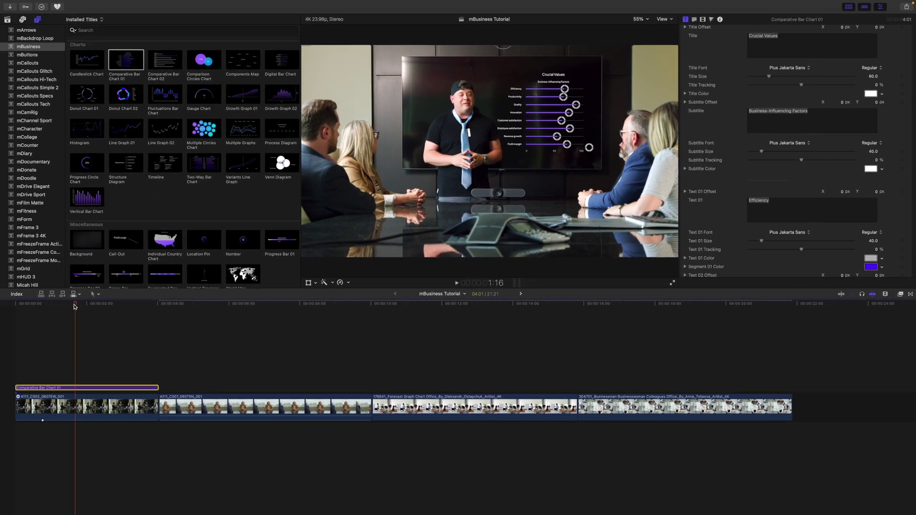
left_click(11, 310)
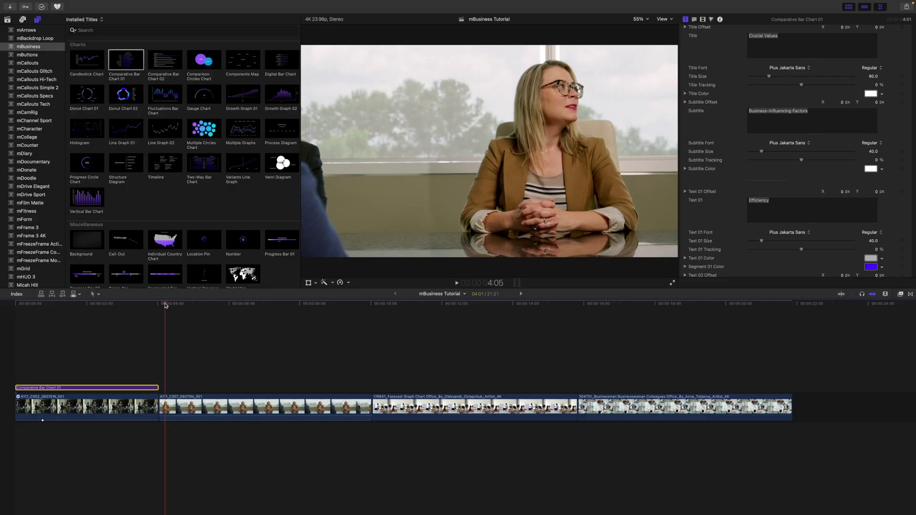
left_click(161, 302)
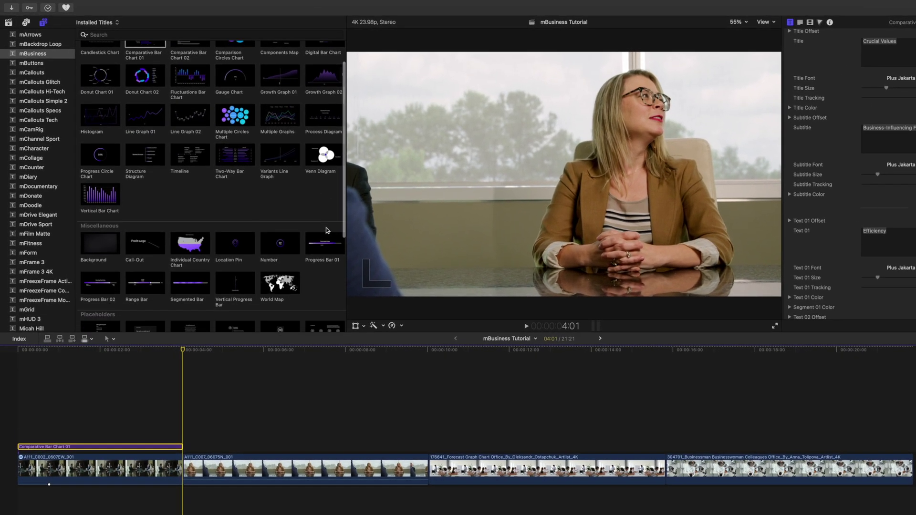
- Drop the Individual Country Chart title above the second clip at the 04:01 playhead
scroll(283, 200, "down", 3)
scroll(327, 231, "down", 1)
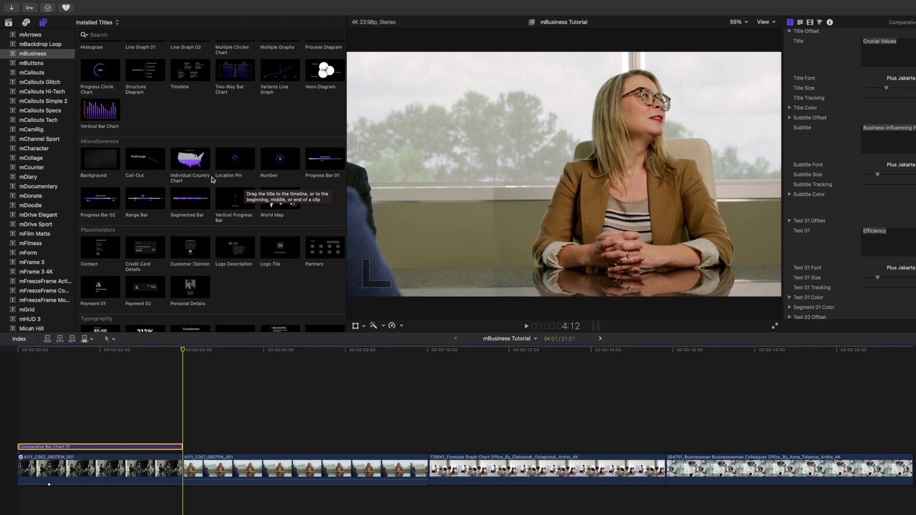
left_click_drag(213, 180, 196, 404)
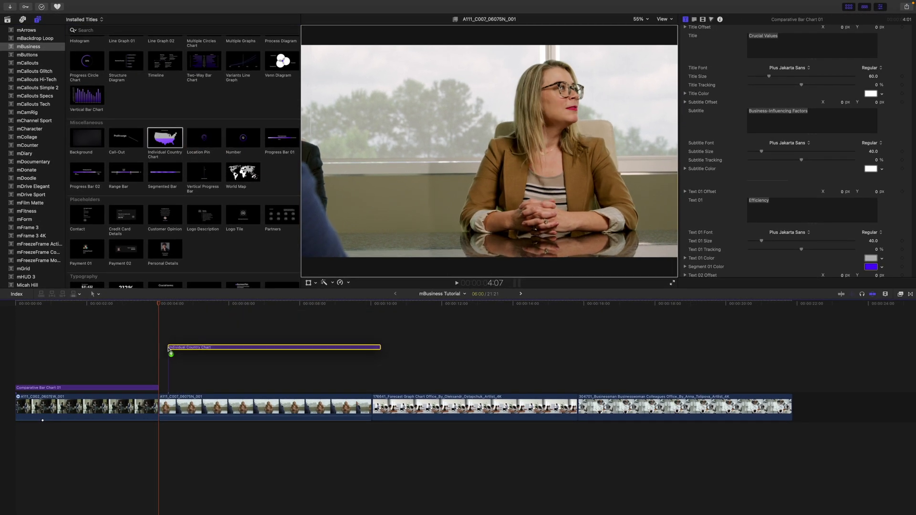
left_click_drag(169, 349, 164, 349)
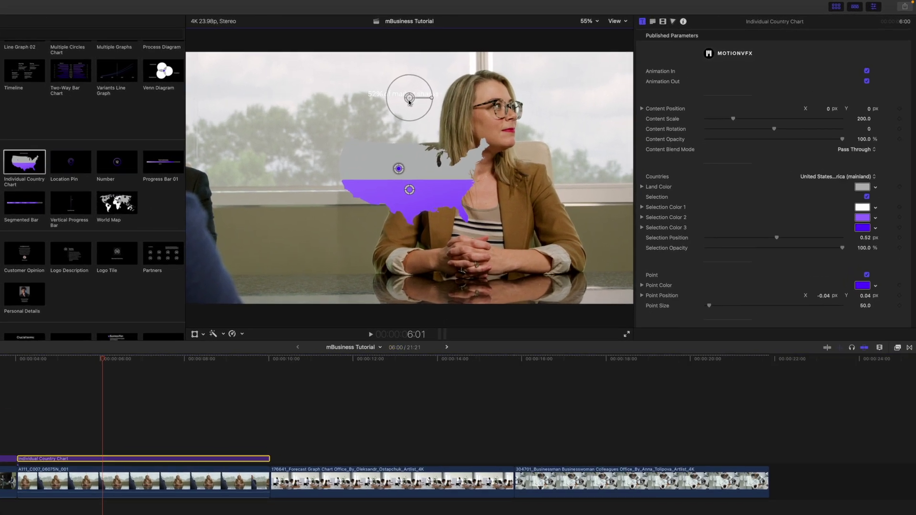
- Shift the US map chart left and slightly up, then move the blue point to the map's upper left
left_click_drag(489, 84, 403, 96)
left_click_drag(156, 138, 159, 139)
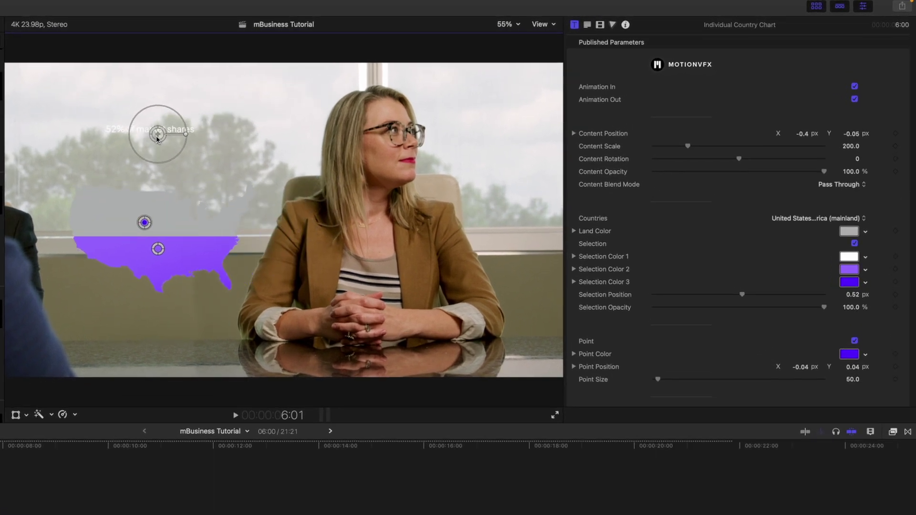
left_click_drag(157, 139, 158, 137)
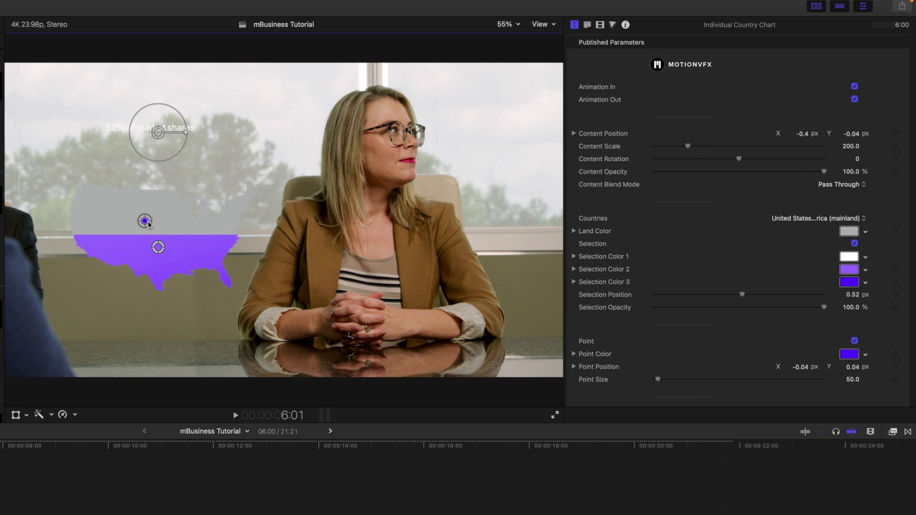
left_click_drag(148, 224, 109, 213)
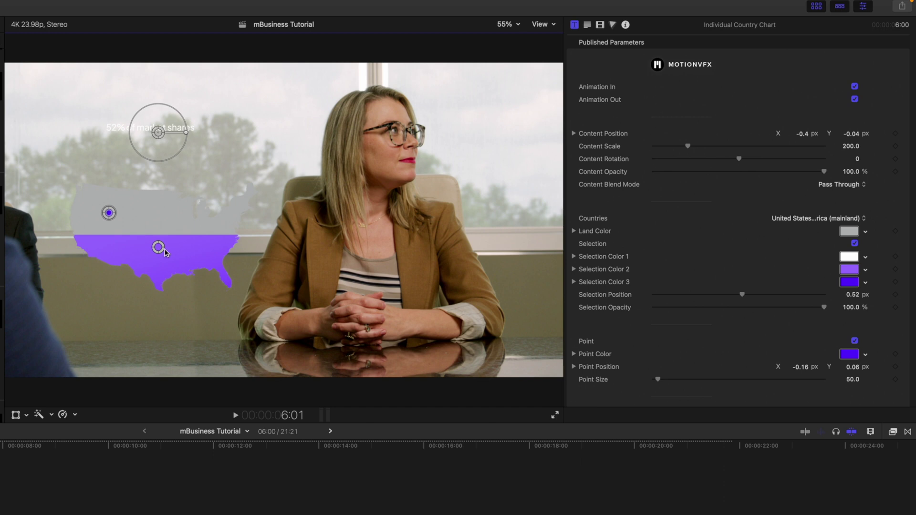
mouse_move(161, 249)
left_mouse_down()
mouse_move(160, 214)
mouse_move(158, 270)
mouse_move(160, 193)
mouse_move(161, 249)
left_mouse_up()
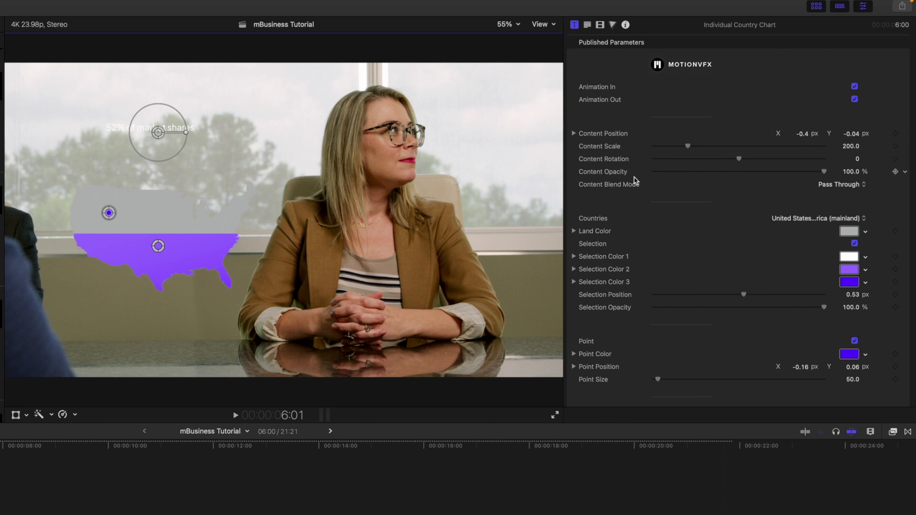
scroll(639, 167, "down", 3)
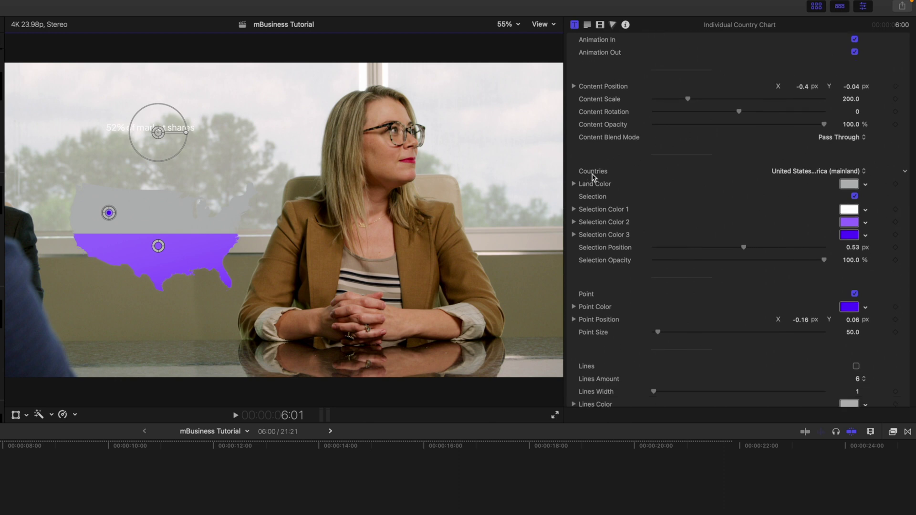
left_click(797, 172)
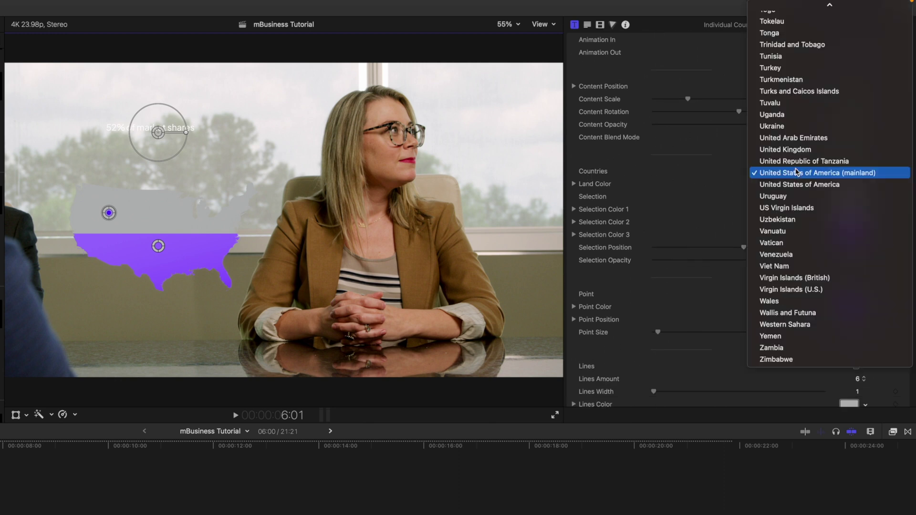
left_click(802, 127)
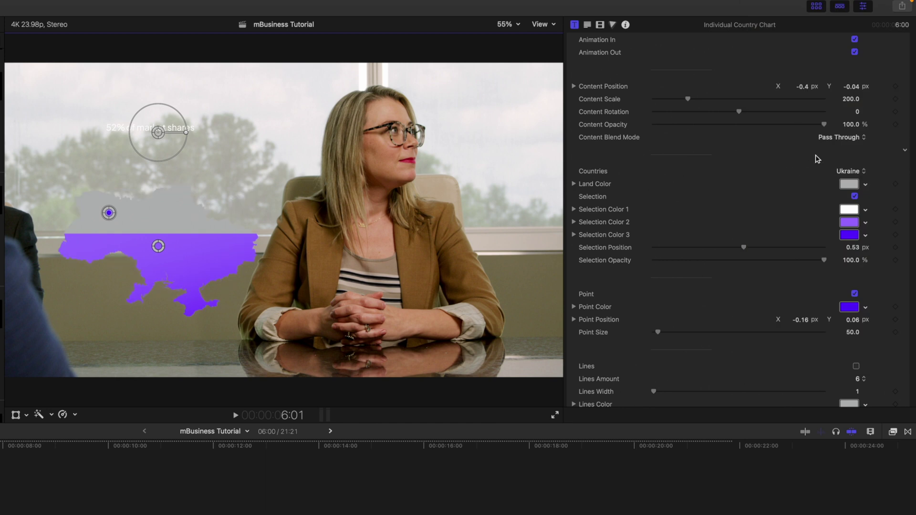
left_click(844, 171)
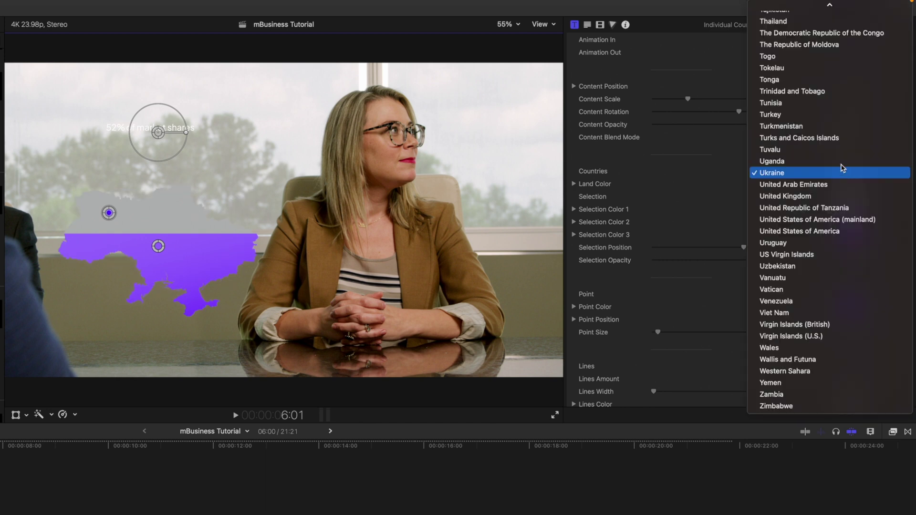
left_click(828, 58)
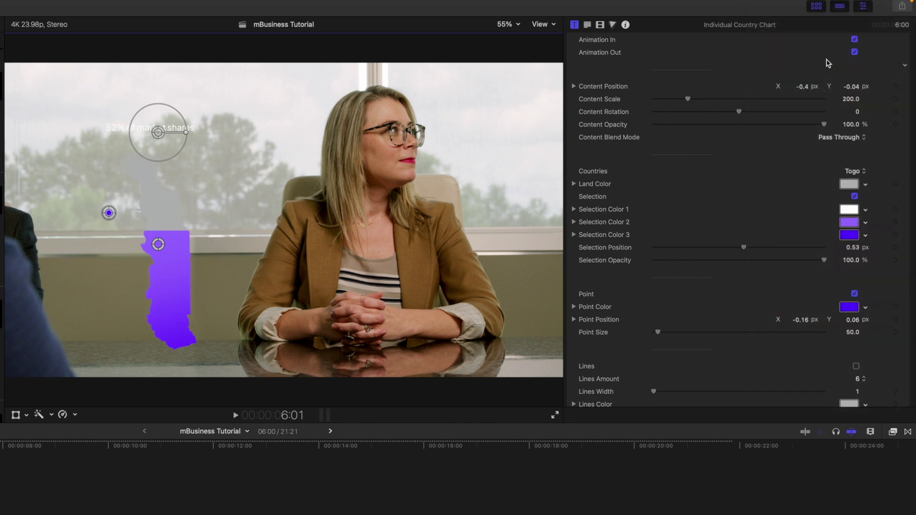
left_click(855, 173)
left_click(839, 45)
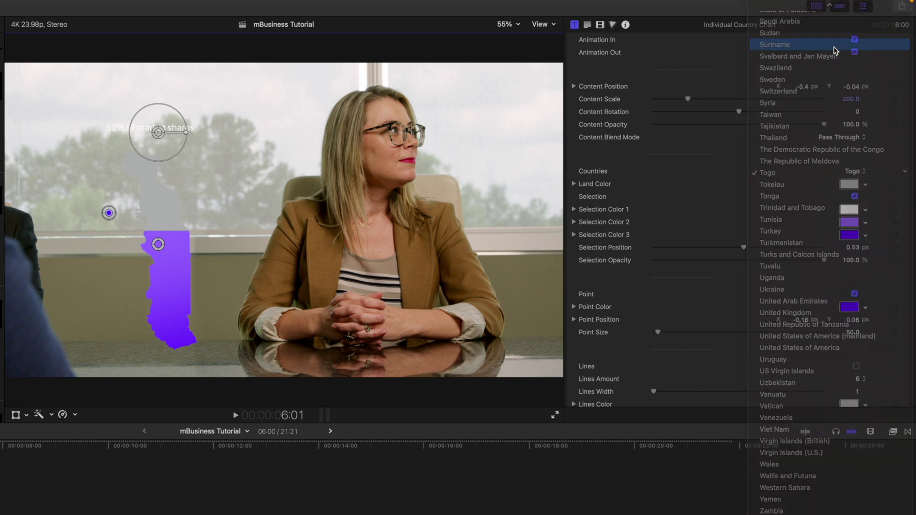
left_click(854, 172)
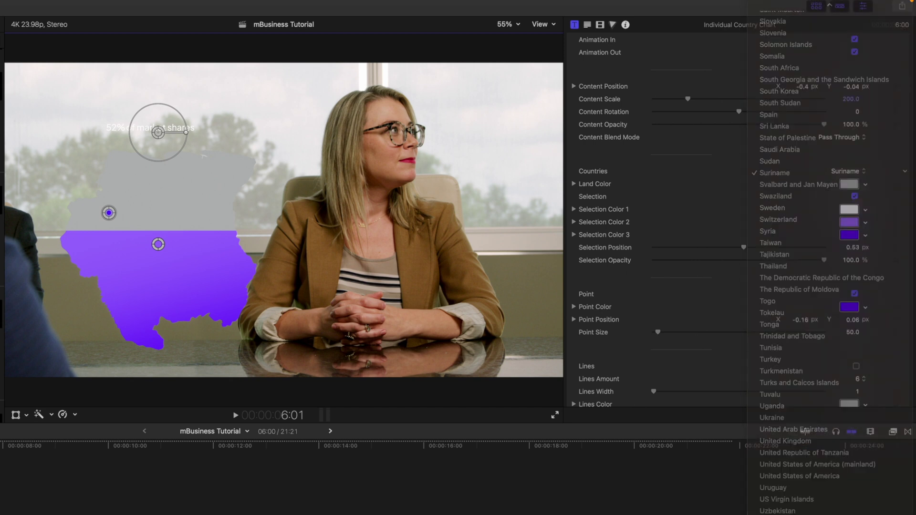
key("Return")
left_click(851, 172)
left_click(842, 91)
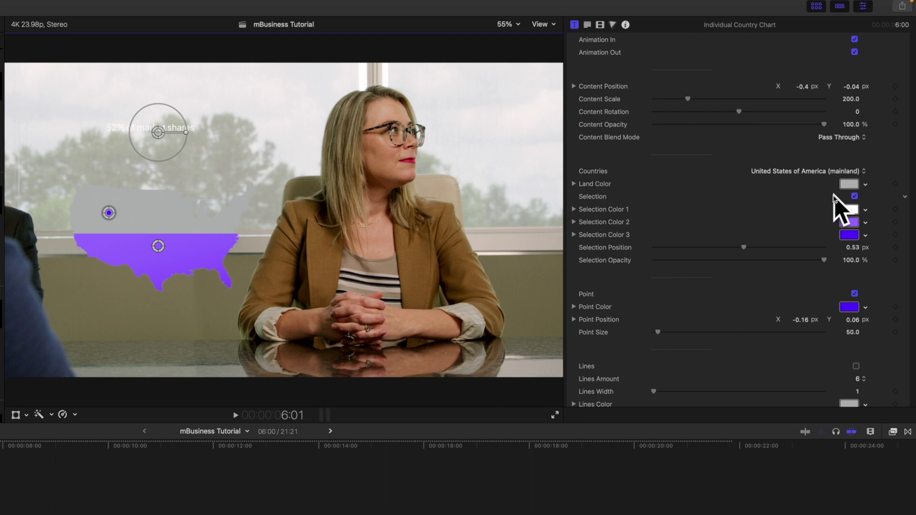
- Set the map's Land Color to white
left_click(848, 184)
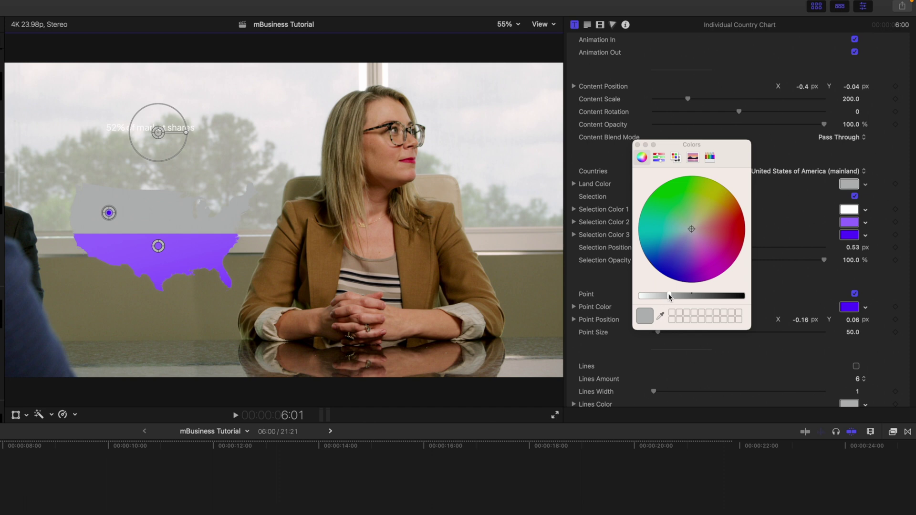
left_click_drag(670, 297, 576, 291)
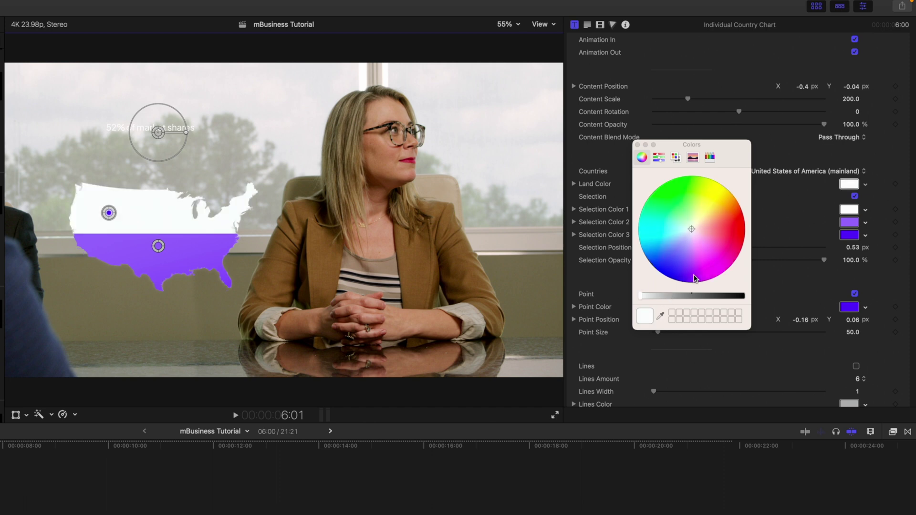
left_click(638, 145)
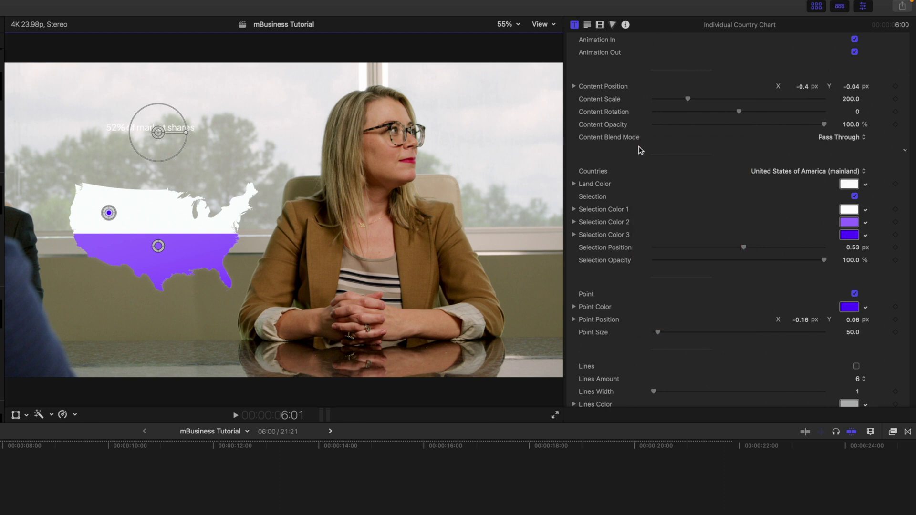
- Set Value Offset Y to -13.0 and Text 2 Offset Y to -12.8, raising the purple fill slightly
scroll(627, 287, "down", 10)
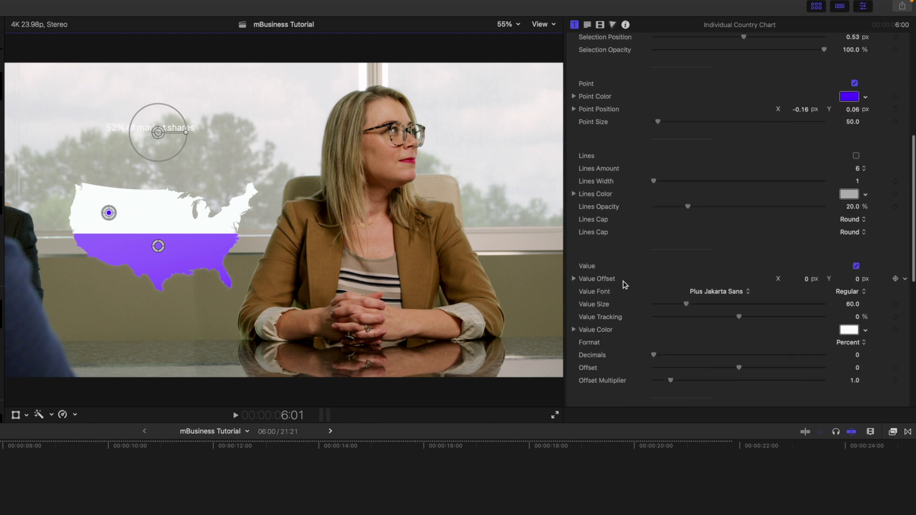
scroll(624, 209, "down", 1)
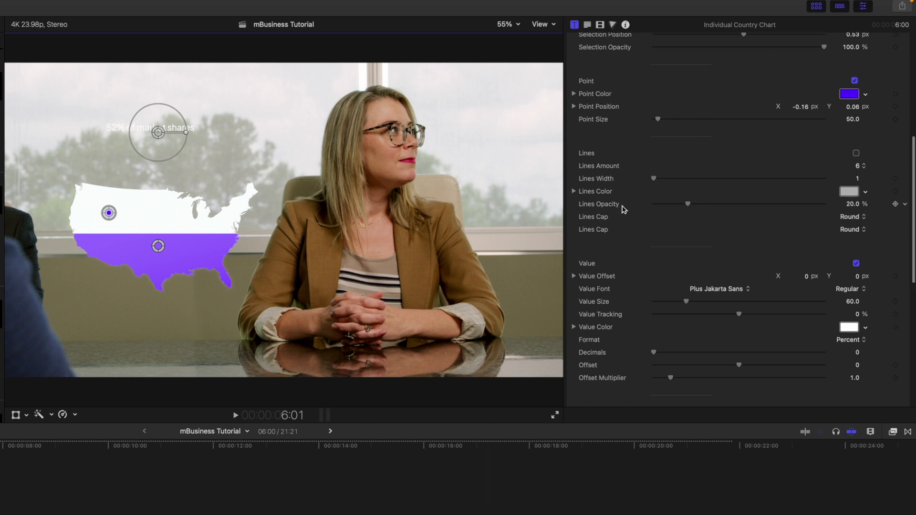
scroll(624, 209, "down", 2)
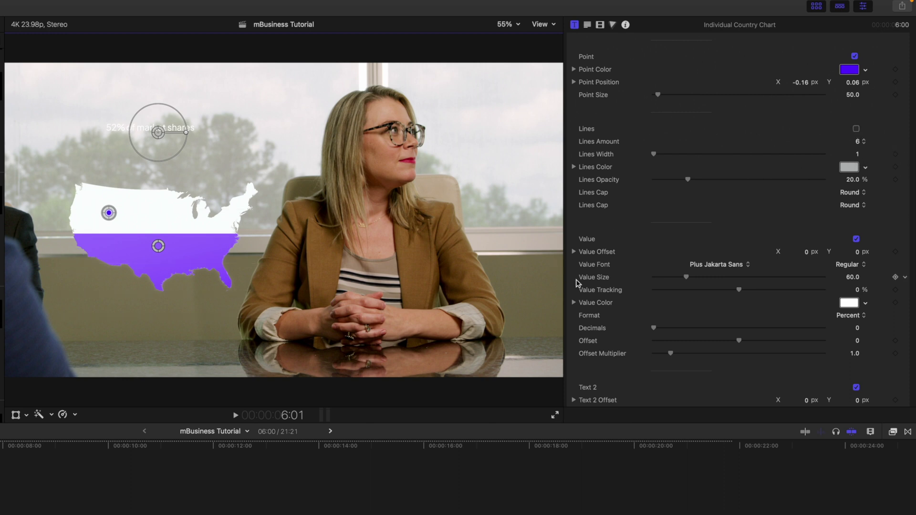
scroll(587, 286, "down", 3)
scroll(625, 289, "down", 3)
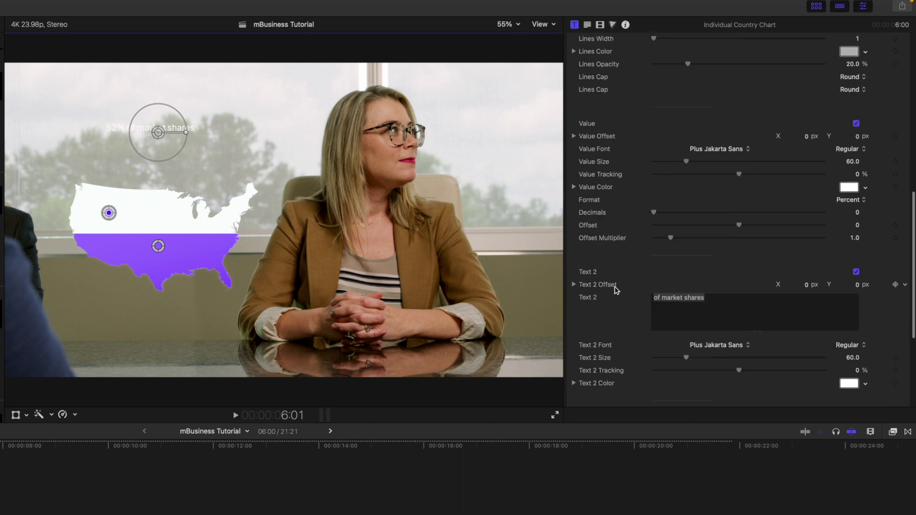
scroll(616, 290, "down", 3)
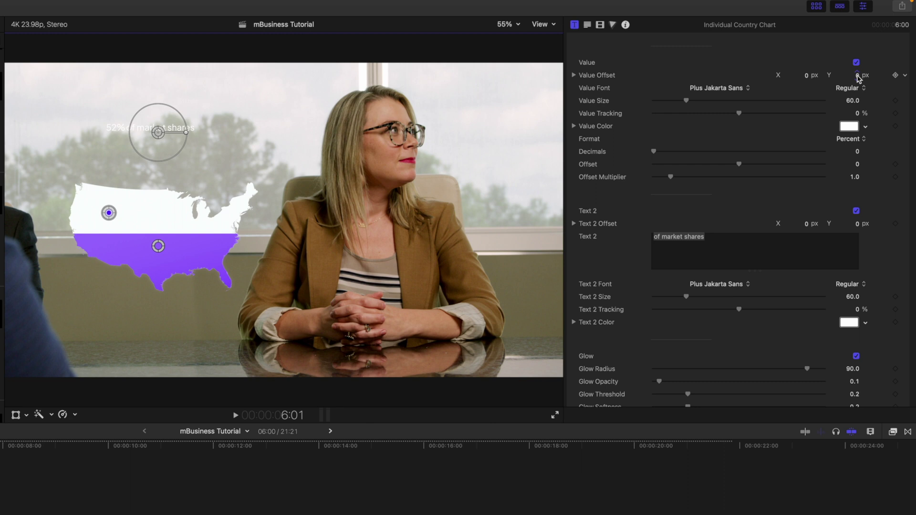
left_click_drag(857, 75, 859, 78)
mouse_move(160, 248)
left_mouse_down()
mouse_move(161, 219)
mouse_move(160, 254)
mouse_move(160, 228)
mouse_move(160, 245)
left_mouse_up()
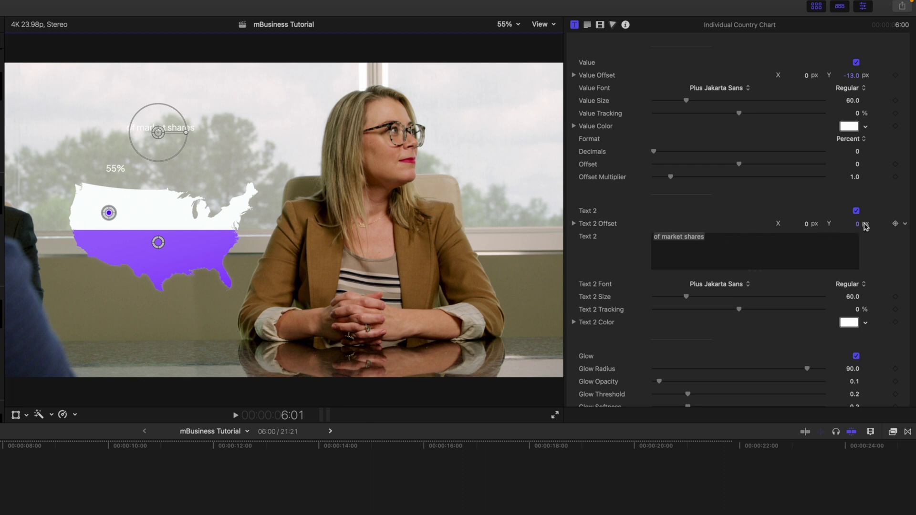
left_click_drag(856, 224, 857, 223)
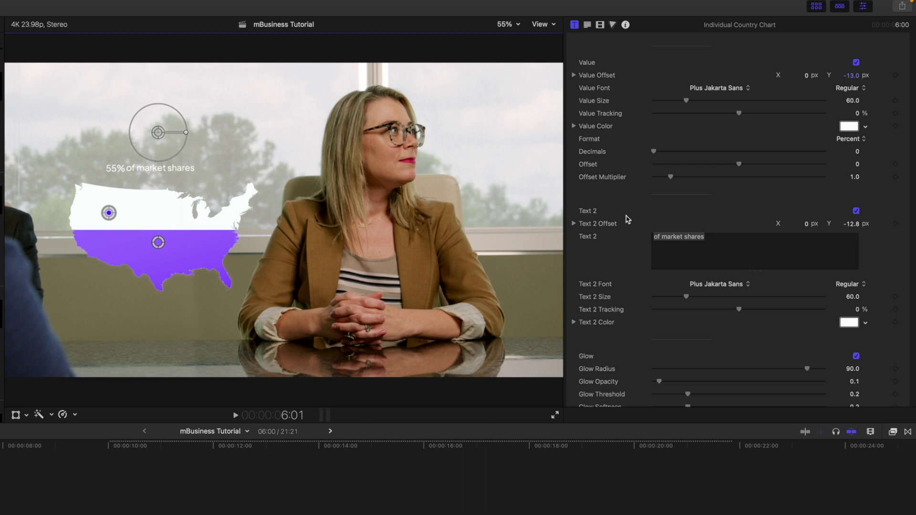
scroll(627, 219, "up", 4)
scroll(627, 219, "down", 2)
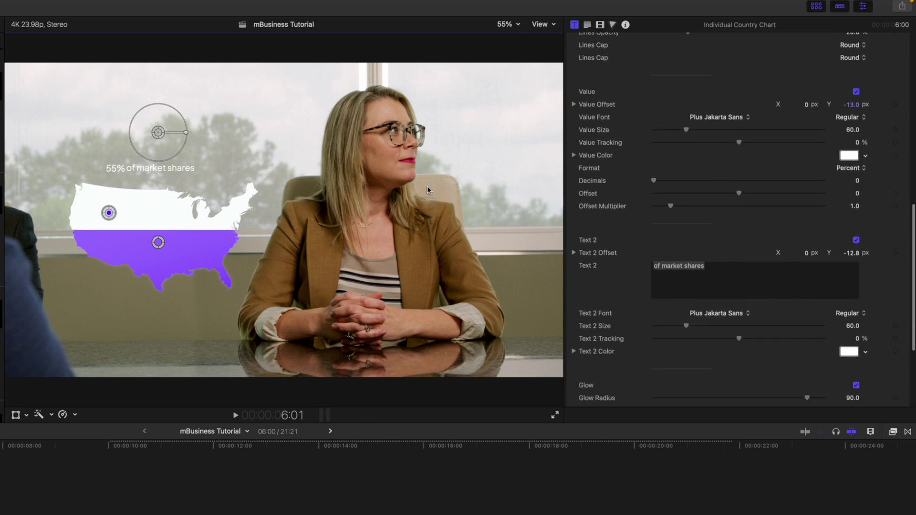
- Color the 55% value and 'of market shares' text with the map's sampled purple
left_click(849, 155)
left_click(661, 316)
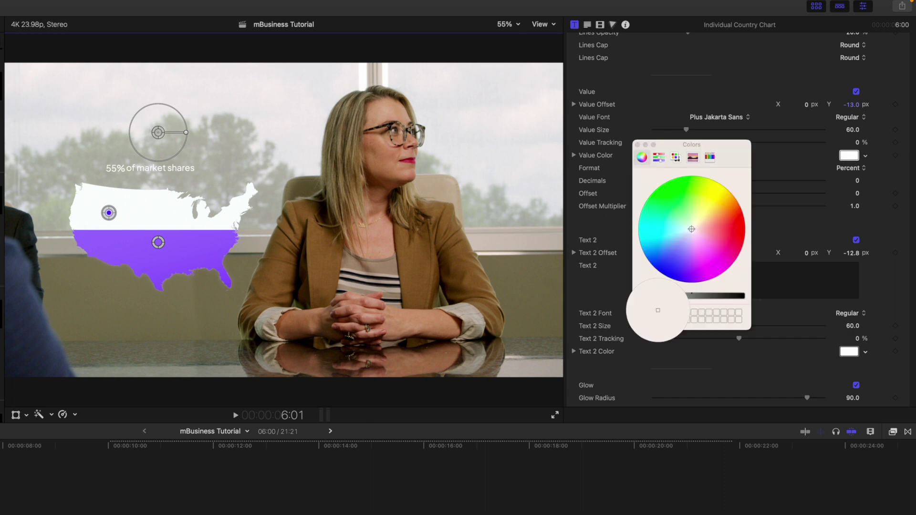
left_click(207, 253)
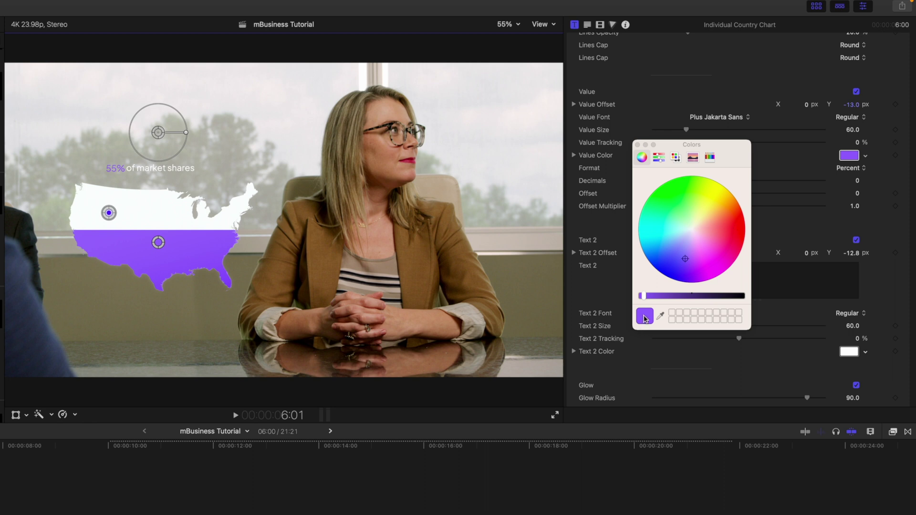
left_click_drag(644, 319, 850, 353)
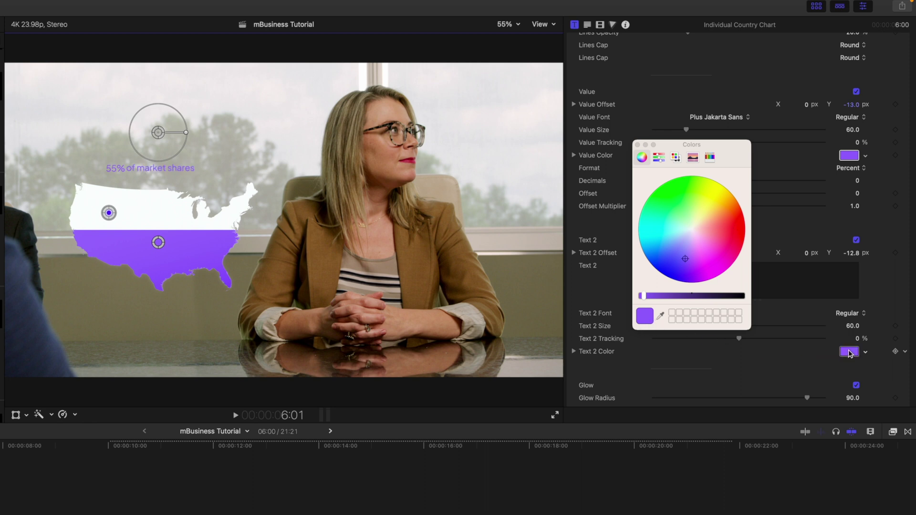
left_click(638, 145)
- Try a Drop Shadow on the chart, then turn it back off
scroll(620, 214, "down", 5)
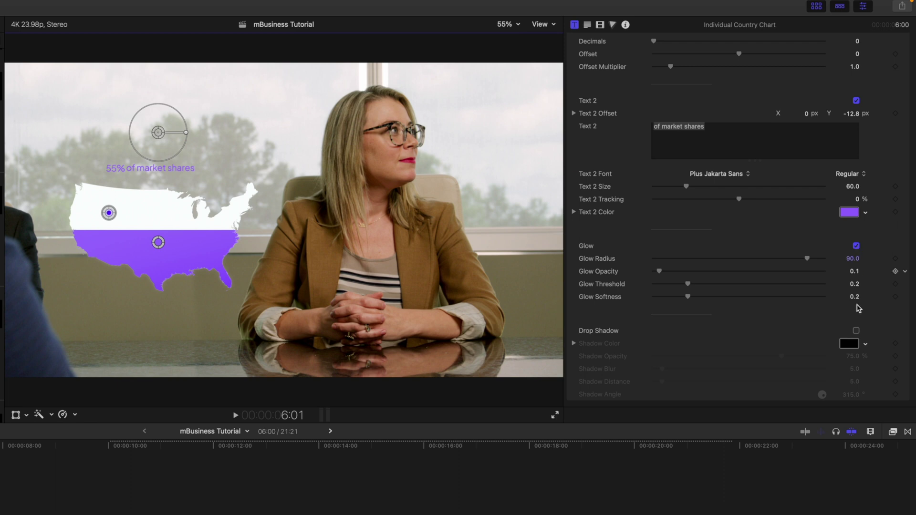
left_click(856, 331)
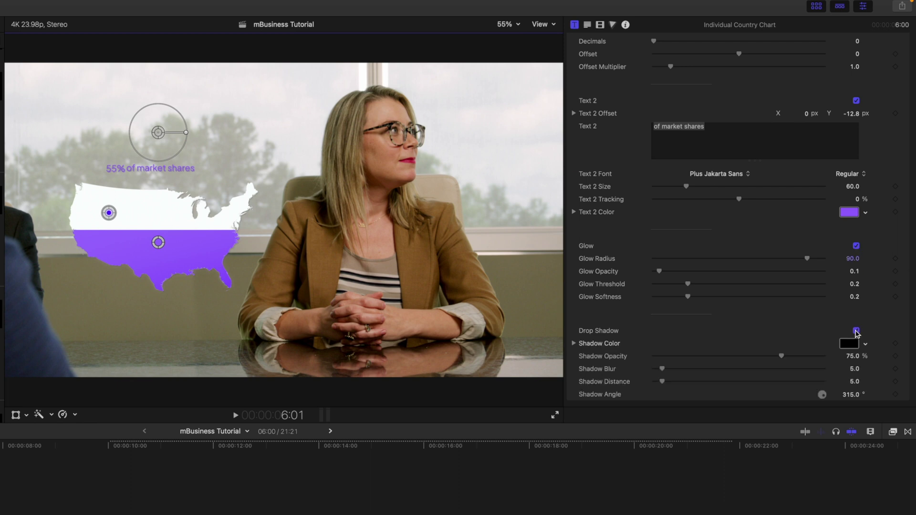
left_click(856, 331)
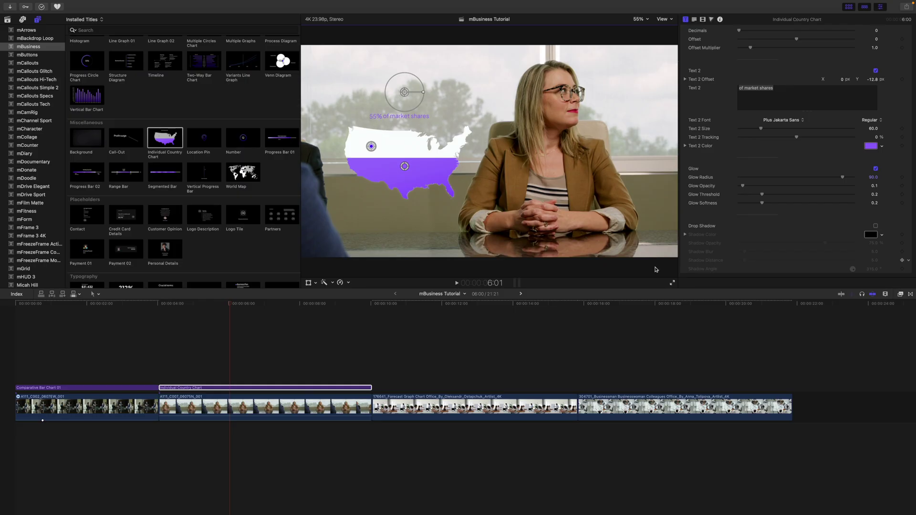
- Drop Logo Tile above the meeting-room clip at 10:00 and trim it to 5:19 to end with the clip
left_click_drag(230, 306, 376, 323)
key("l")
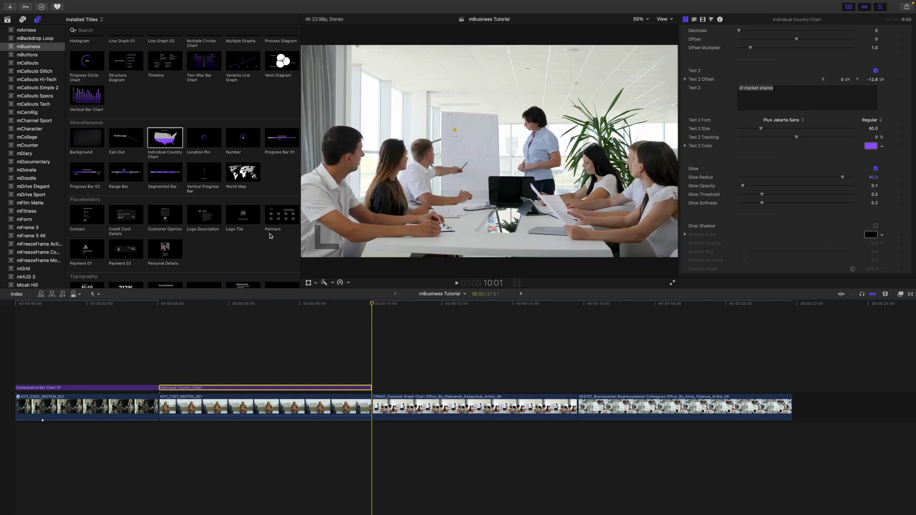
scroll(270, 236, "down", 4)
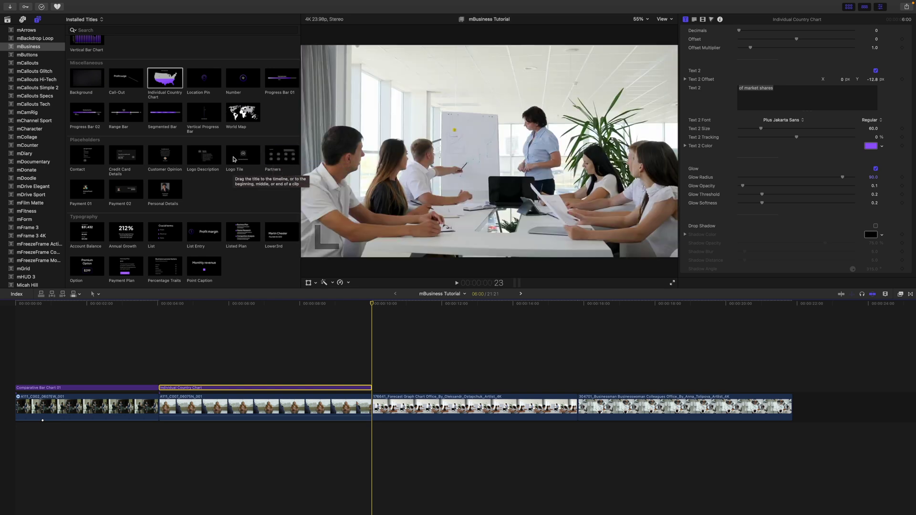
left_click_drag(234, 159, 374, 366)
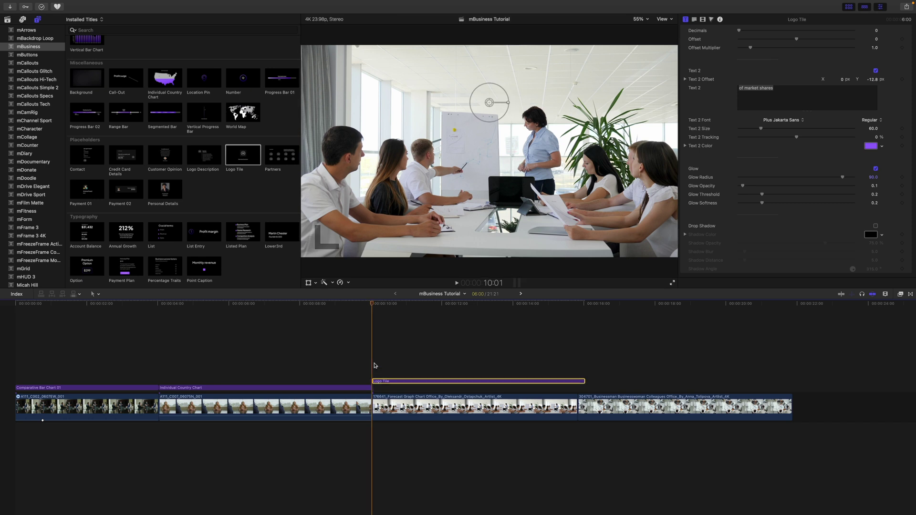
left_click_drag(585, 388, 576, 388)
left_click_drag(372, 305, 454, 320)
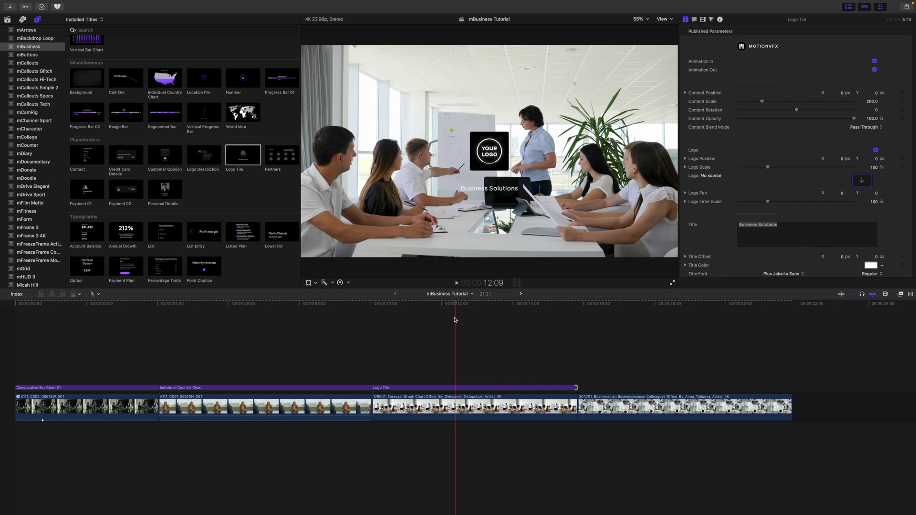
- Apply the 'mvfx logo with white M' library clip as the Logo Tile's logo image
left_click(456, 388)
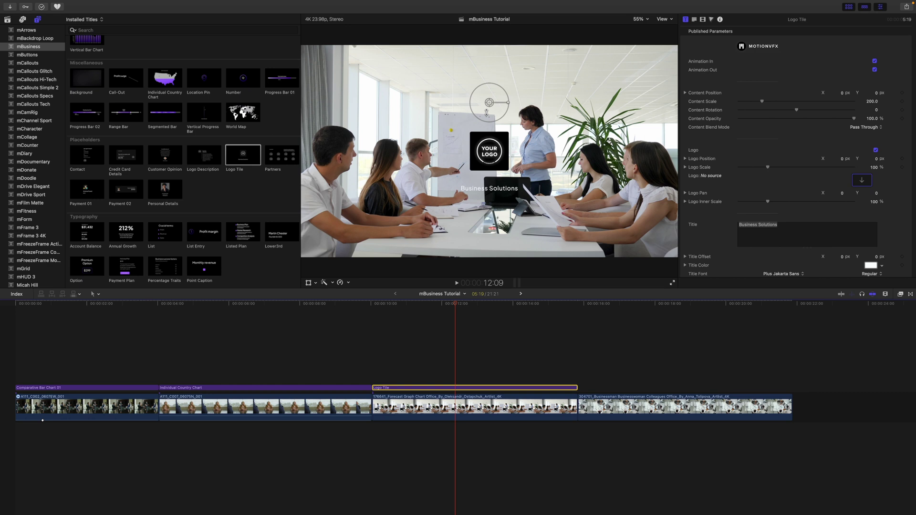
left_click(7, 20)
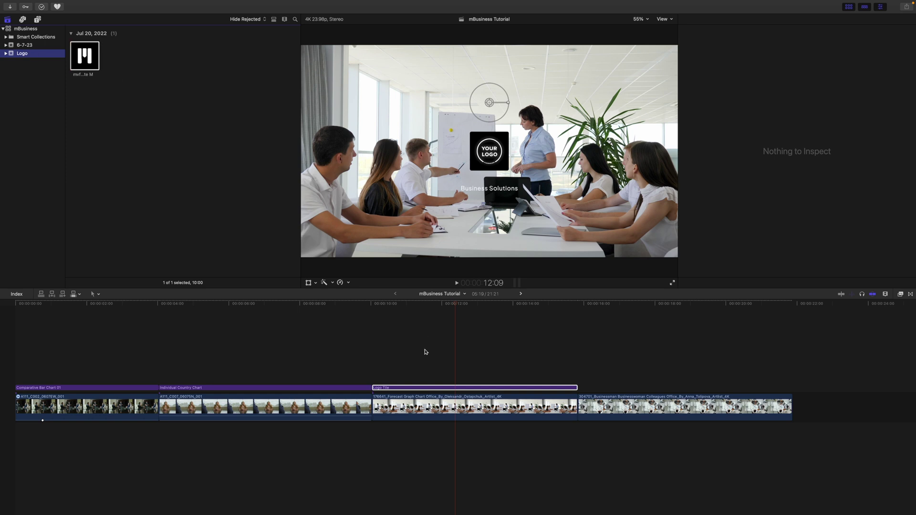
left_click(459, 390)
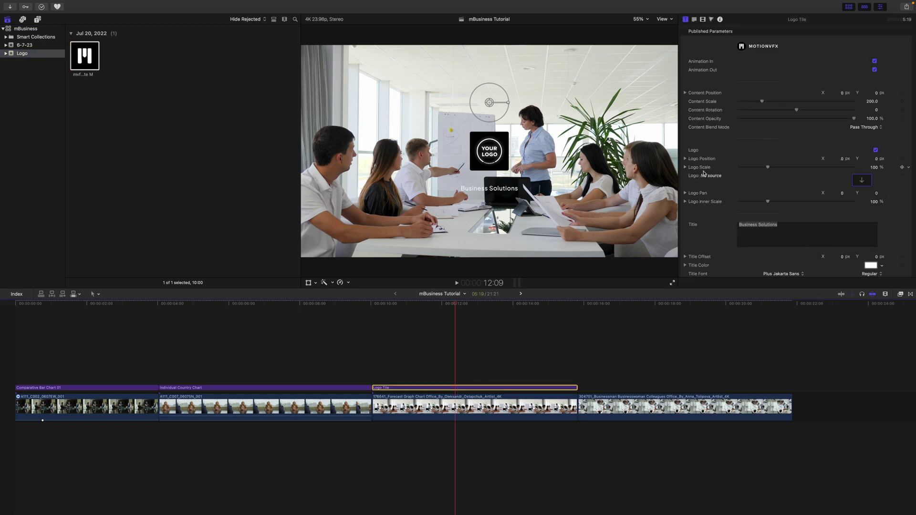
left_click(863, 181)
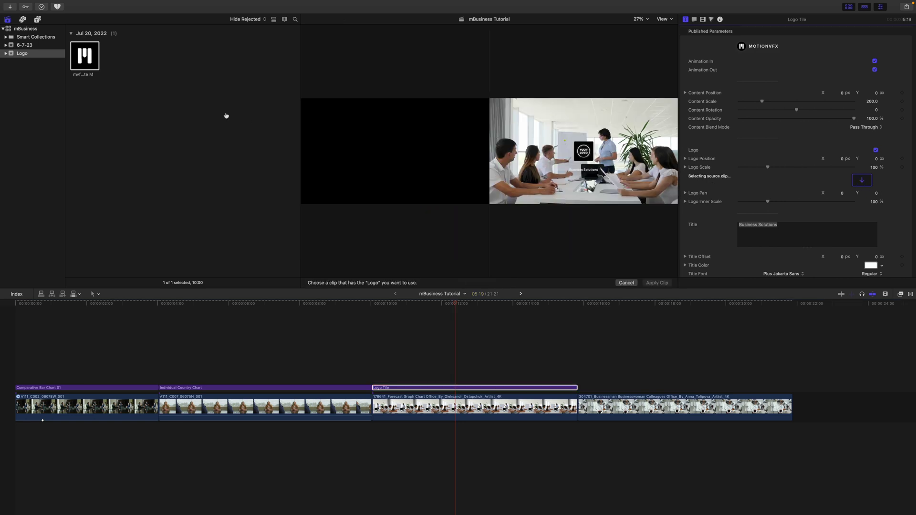
left_click(81, 62)
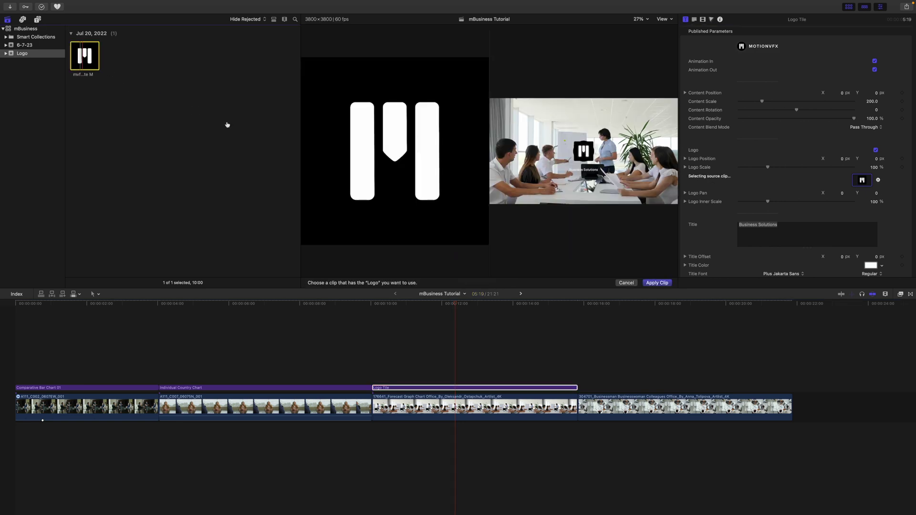
left_click(657, 283)
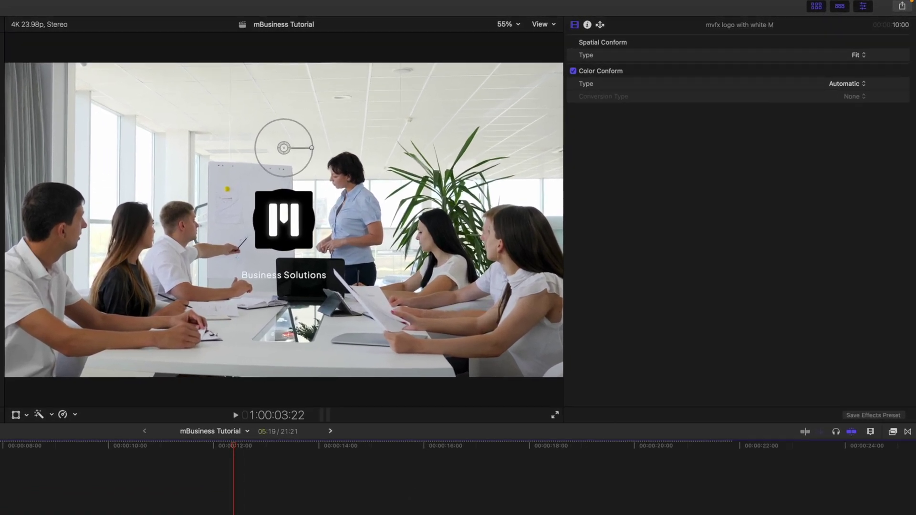
left_click(295, 227)
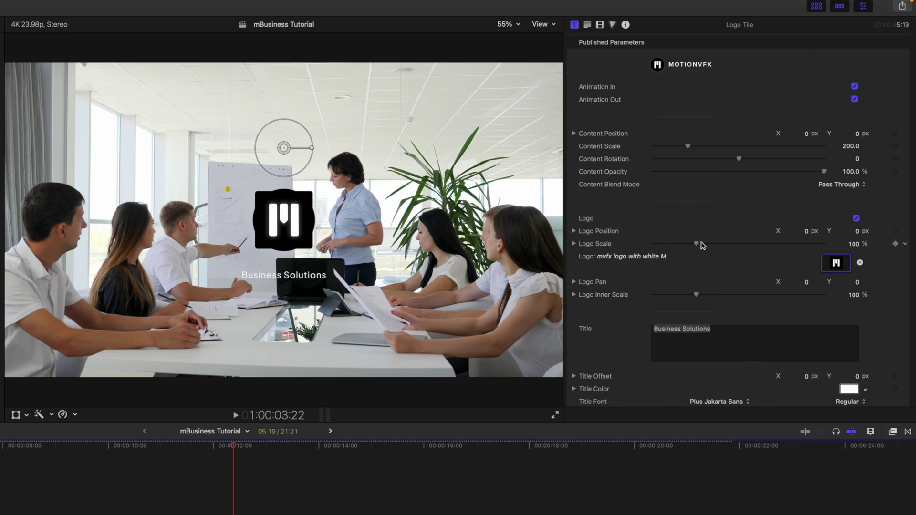
- Slightly reduce Logo Scale, try a larger Logo Inner Scale, then undo the inner change
left_click_drag(697, 245, 690, 246)
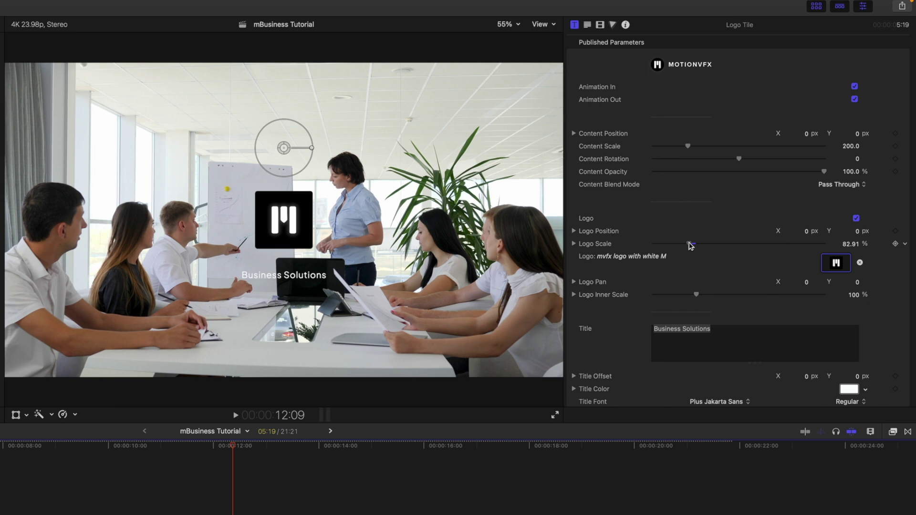
mouse_move(691, 245)
left_mouse_down()
mouse_move(702, 245)
mouse_move(689, 247)
left_mouse_up()
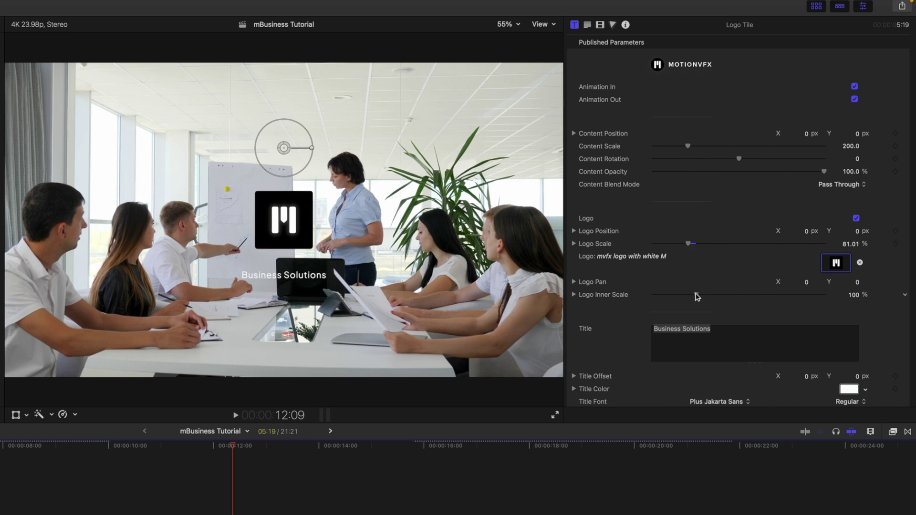
left_click_drag(696, 296, 731, 296)
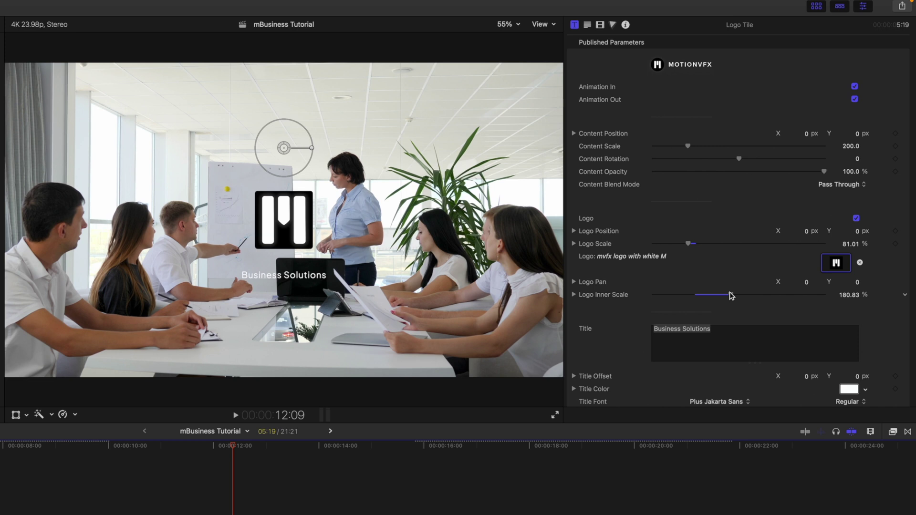
key("super+z")
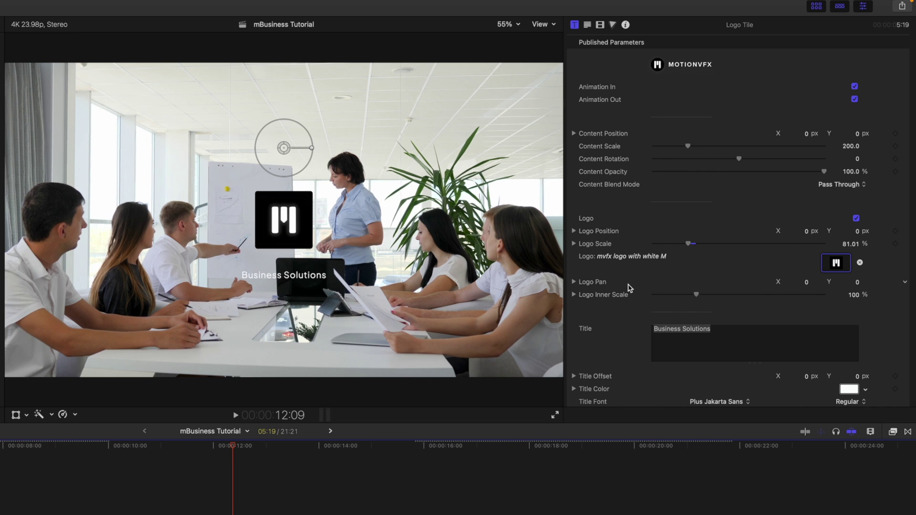
scroll(629, 288, "down", 10)
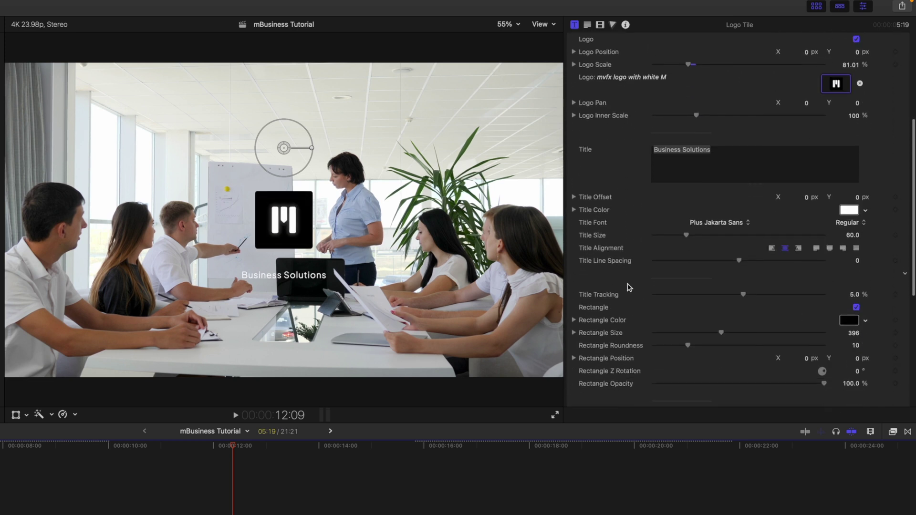
scroll(629, 288, "down", 5)
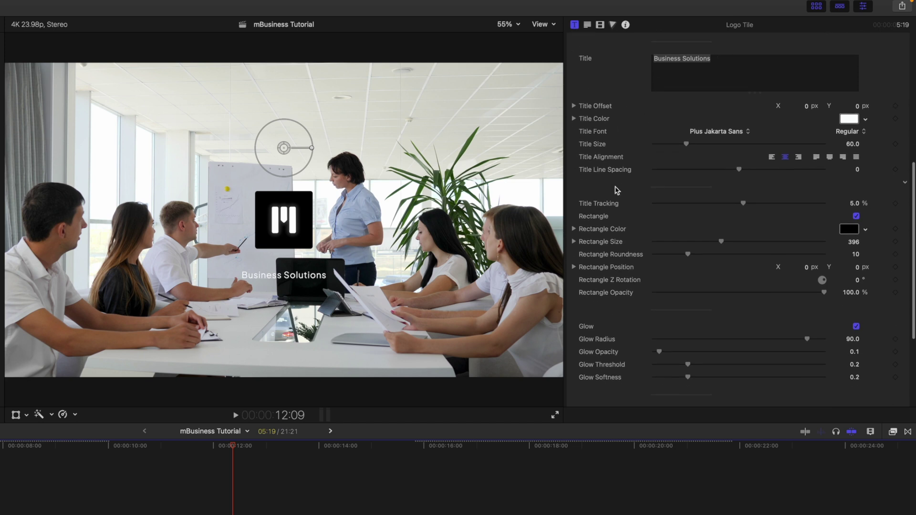
- Untick Rectangle so the logo appears round, and raise Logo Scale to 104.83%
left_click(856, 217)
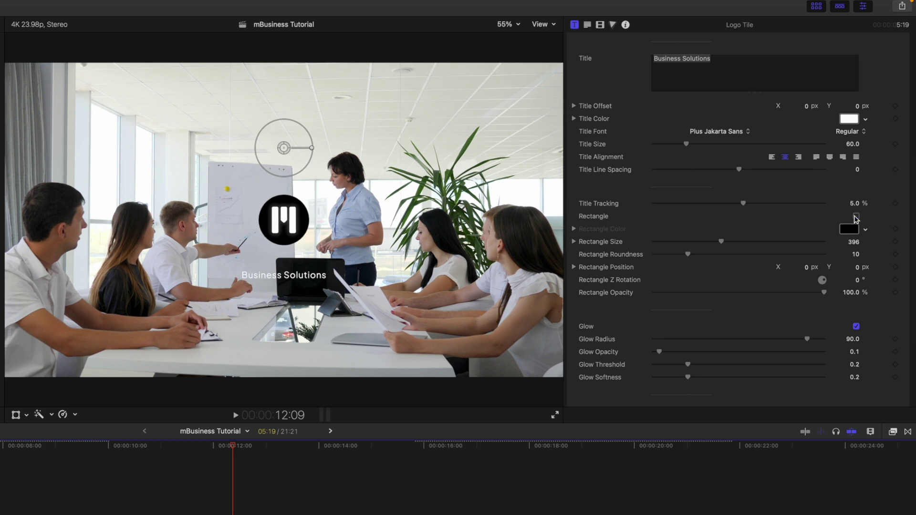
left_click(857, 217)
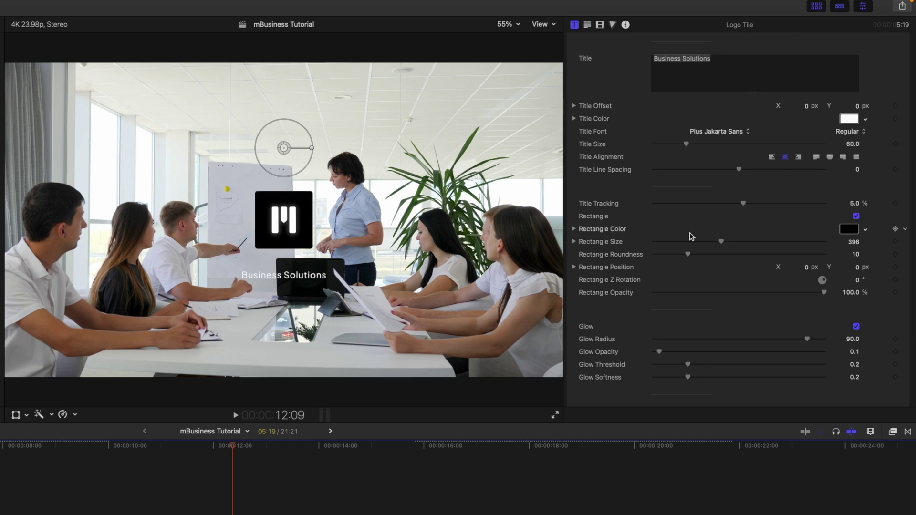
left_click_drag(720, 242, 685, 257)
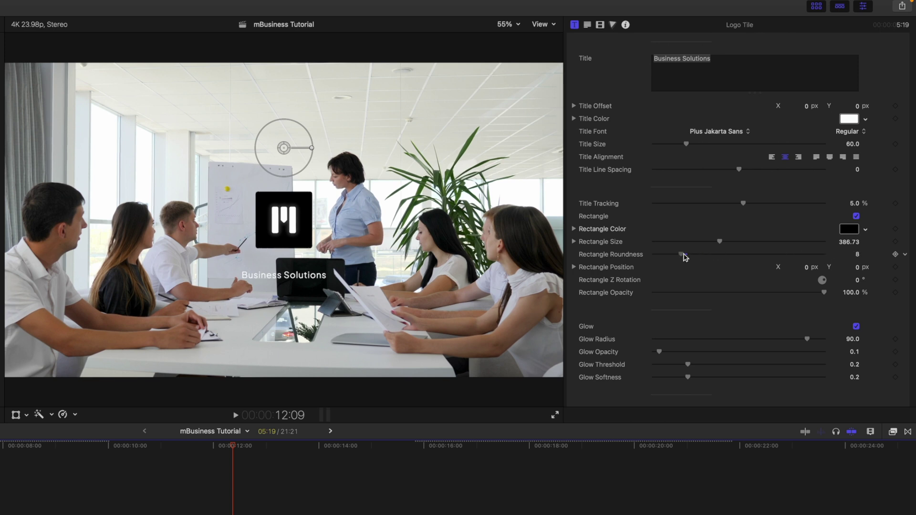
left_click(857, 216)
scroll(630, 236, "up", 10)
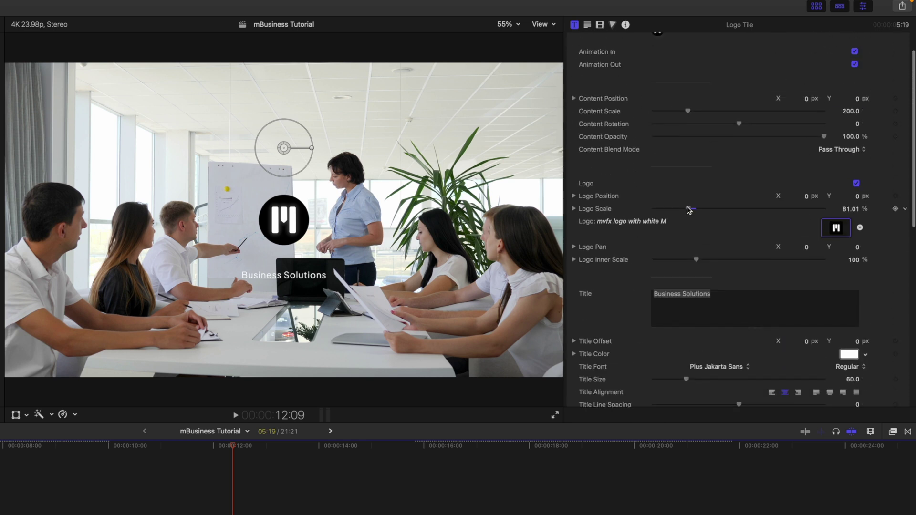
left_click_drag(688, 210, 698, 210)
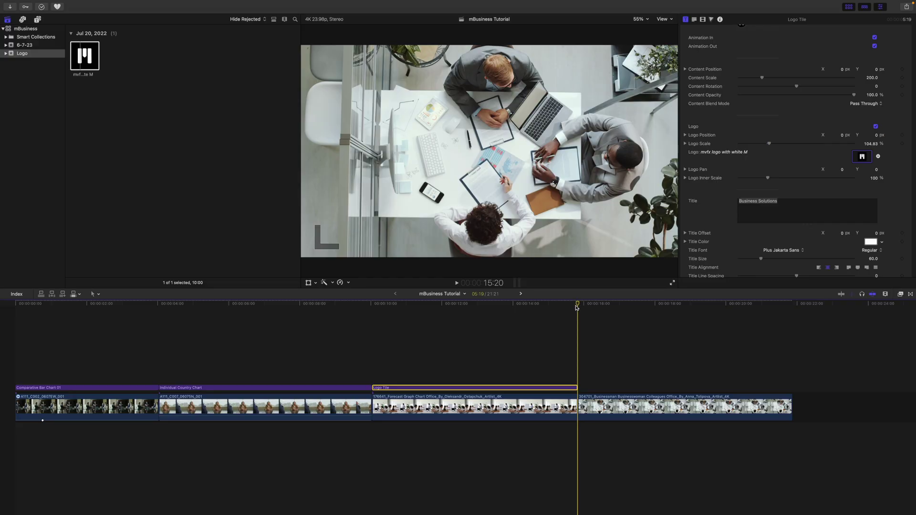
- Park the playhead at about 15:20, where Logo Tile ends and the final office clip begins
left_click(38, 19)
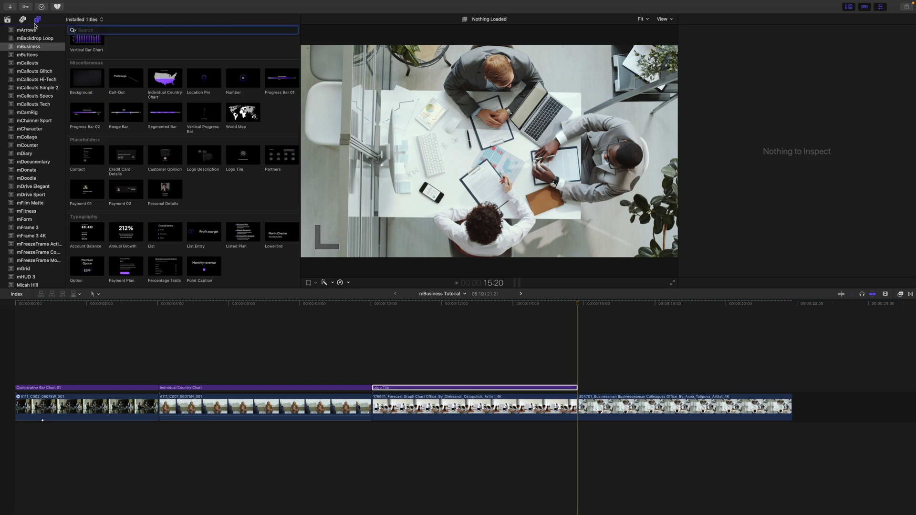
scroll(248, 191, "up", 2)
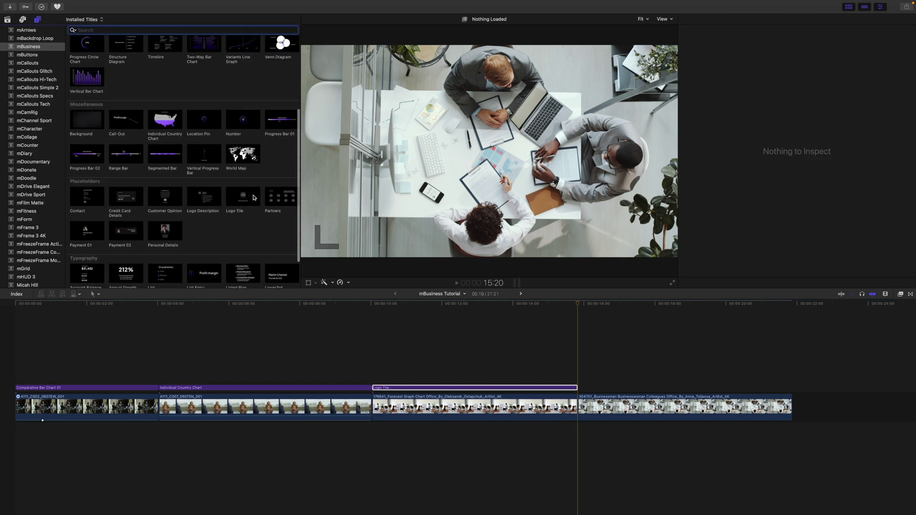
scroll(263, 203, "down", 2)
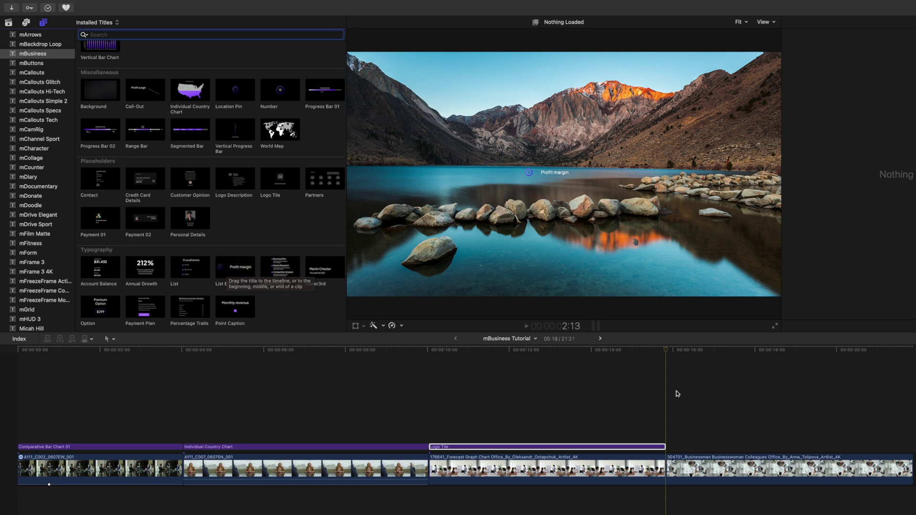
left_click(672, 352)
left_click_drag(673, 352, 671, 376)
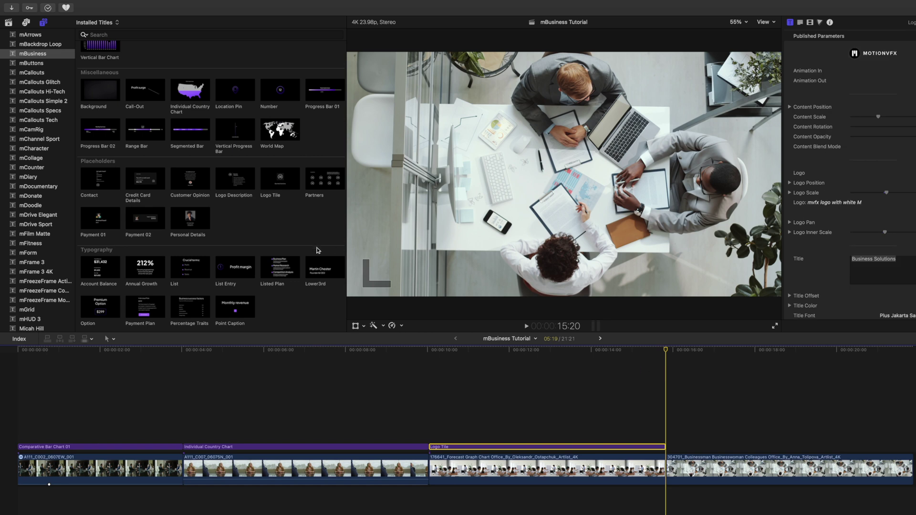
scroll(318, 250, "up", 1)
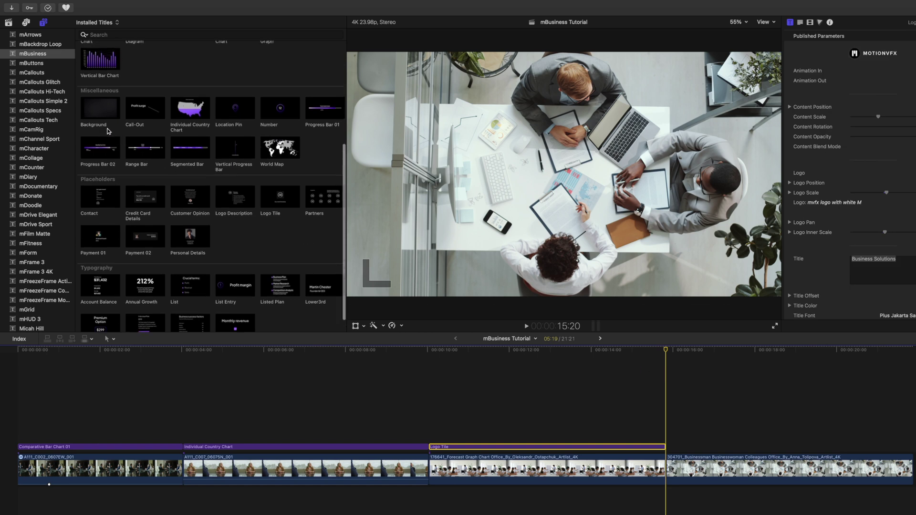
- Stack the Background title, then Listed Plan above it, over the last office clip, and select Background
left_click_drag(94, 124, 666, 408)
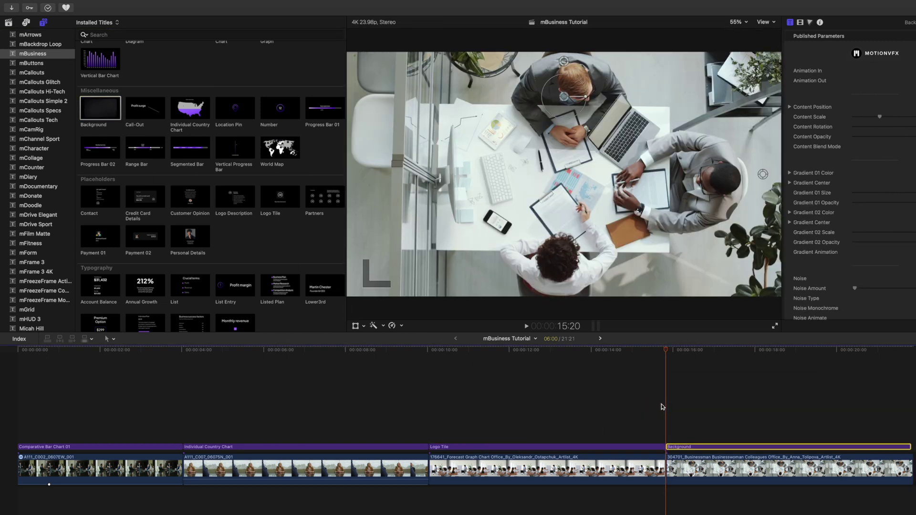
scroll(256, 257, "down", 2)
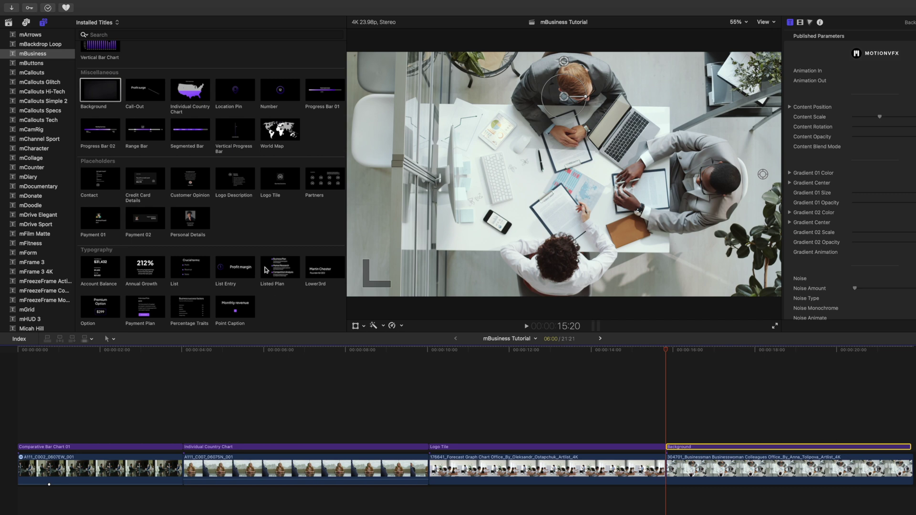
left_click_drag(265, 270, 662, 397)
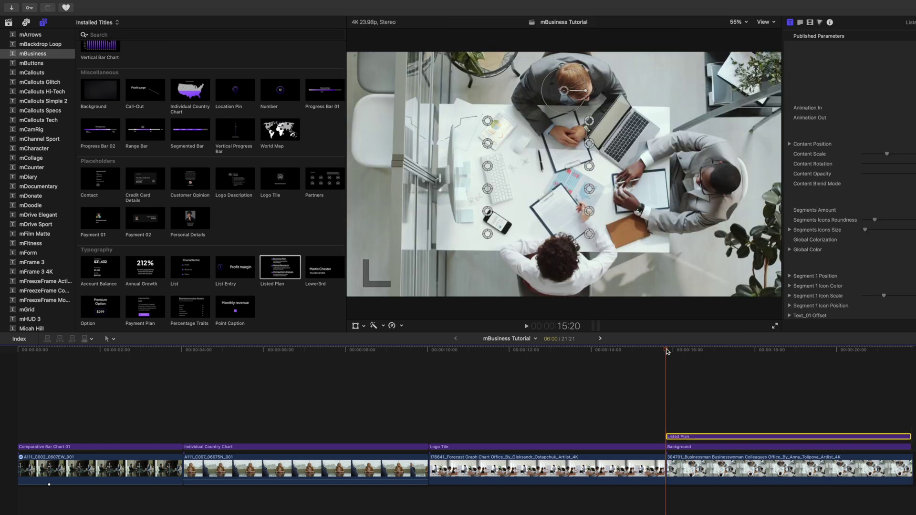
left_click_drag(666, 351, 738, 363)
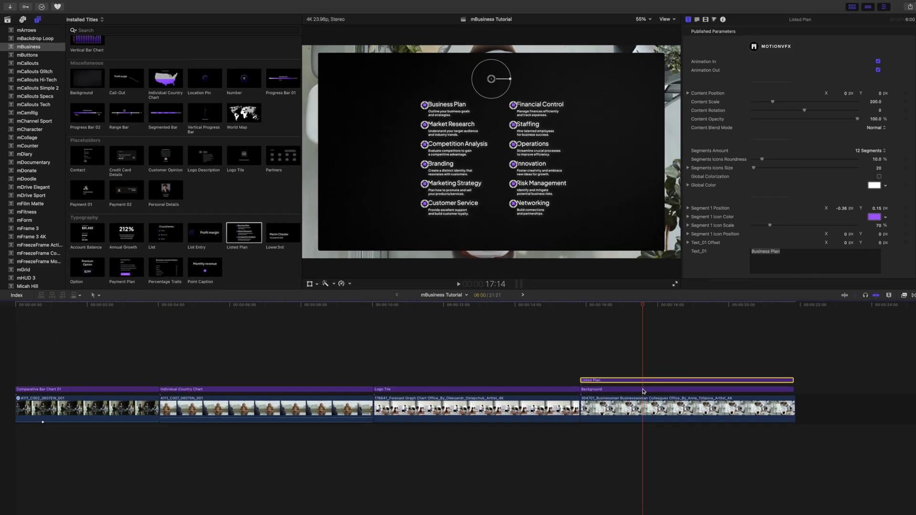
left_click(643, 391)
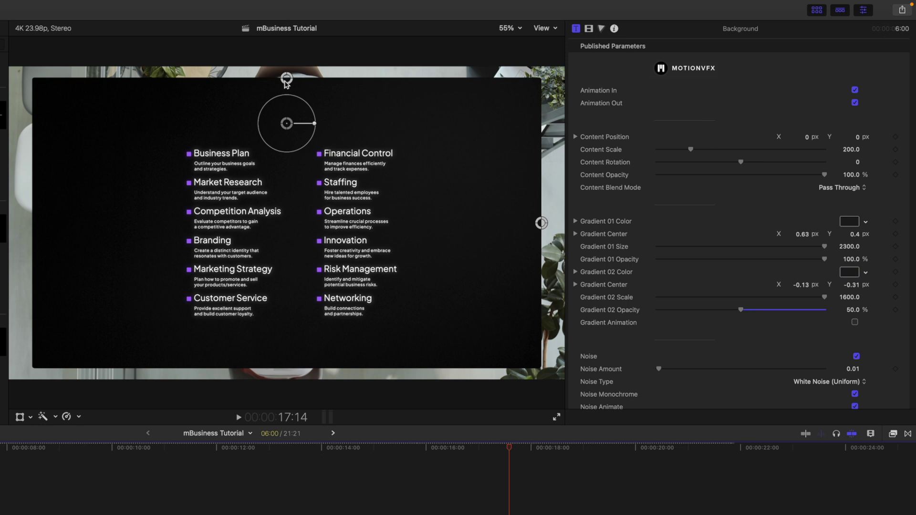
- Shrink the Background title's dark panel to about 0.93 width and 0.95 height
left_click_drag(287, 80, 287, 81)
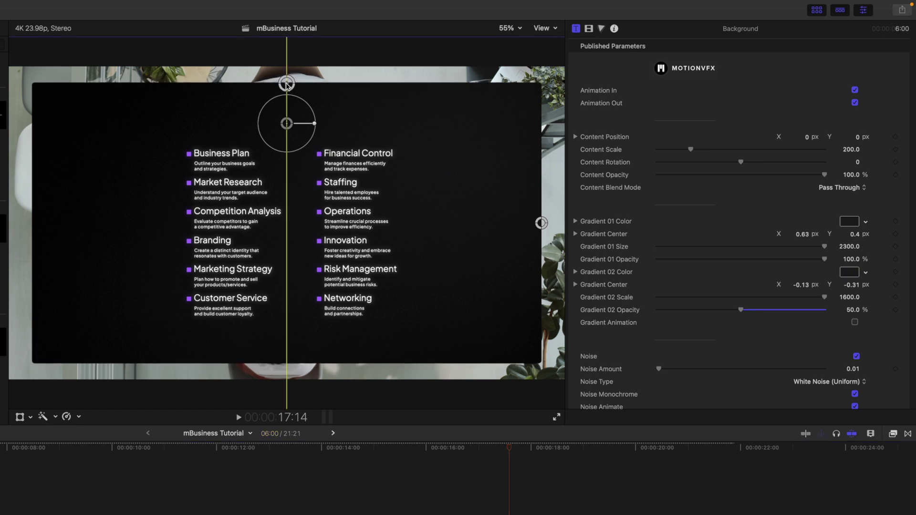
left_click_drag(286, 85, 286, 84)
left_click_drag(543, 223, 529, 223)
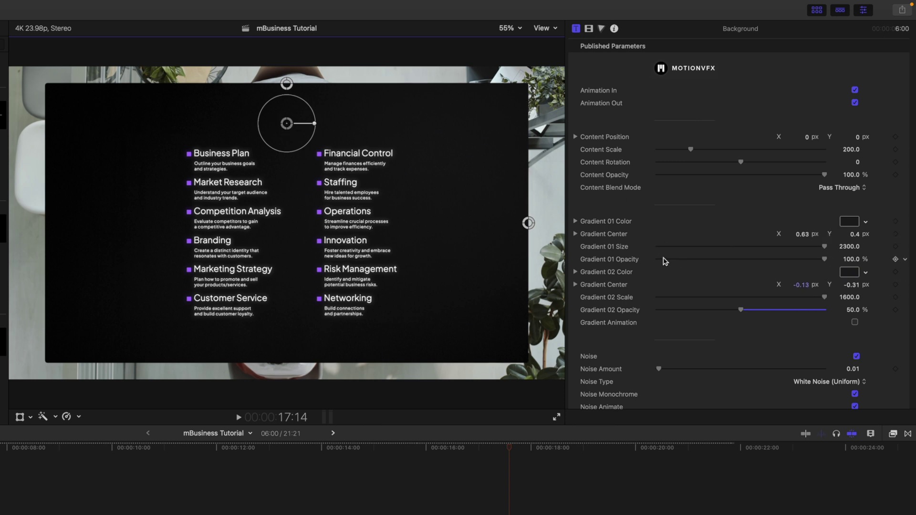
- Lower Background Opacity to 94.67%, then scrub back and nudge the Business Plan item up
scroll(658, 260, "down", 4)
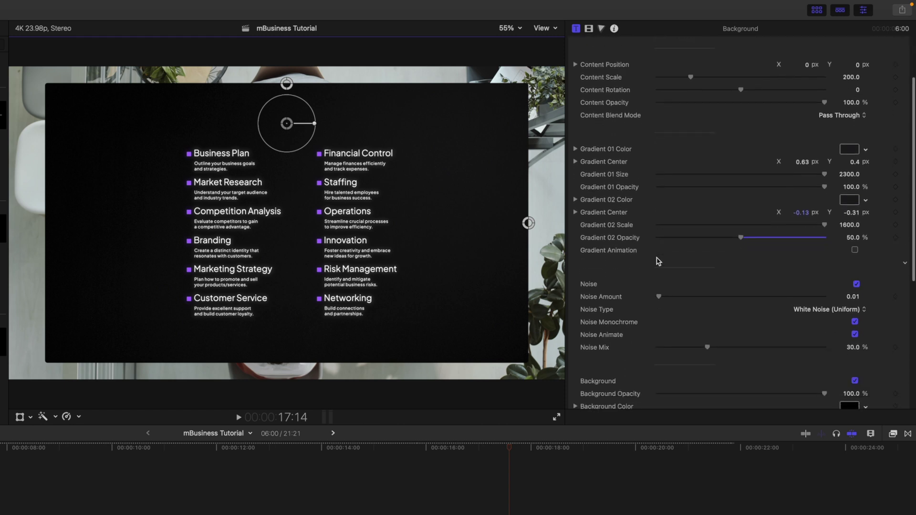
scroll(658, 261, "down", 2)
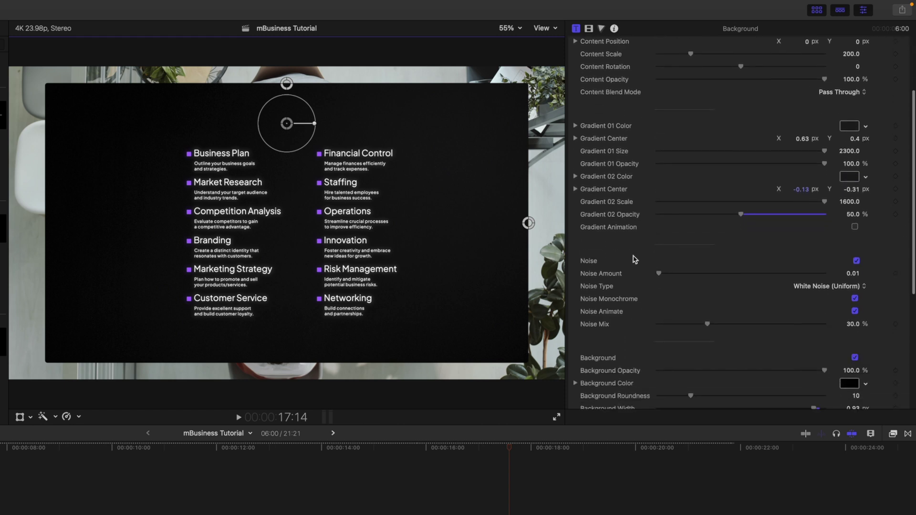
scroll(635, 260, "down", 10)
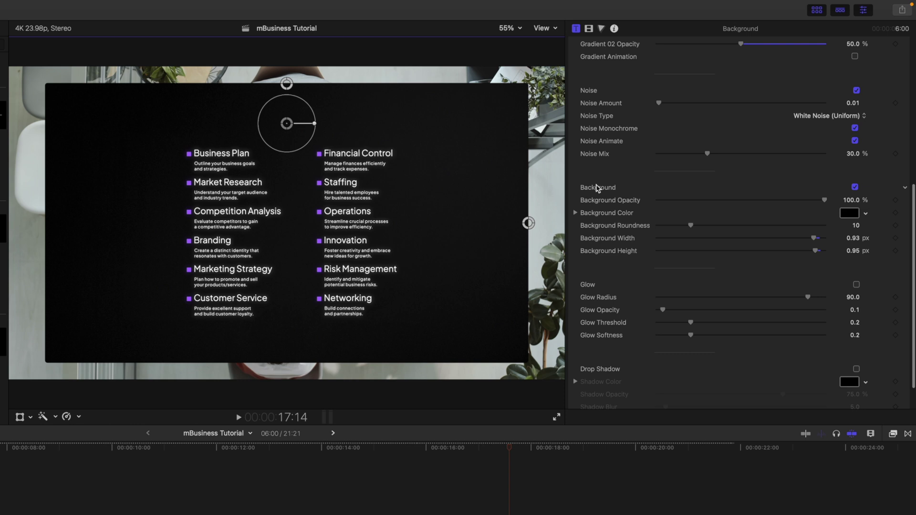
left_click_drag(824, 201, 816, 202)
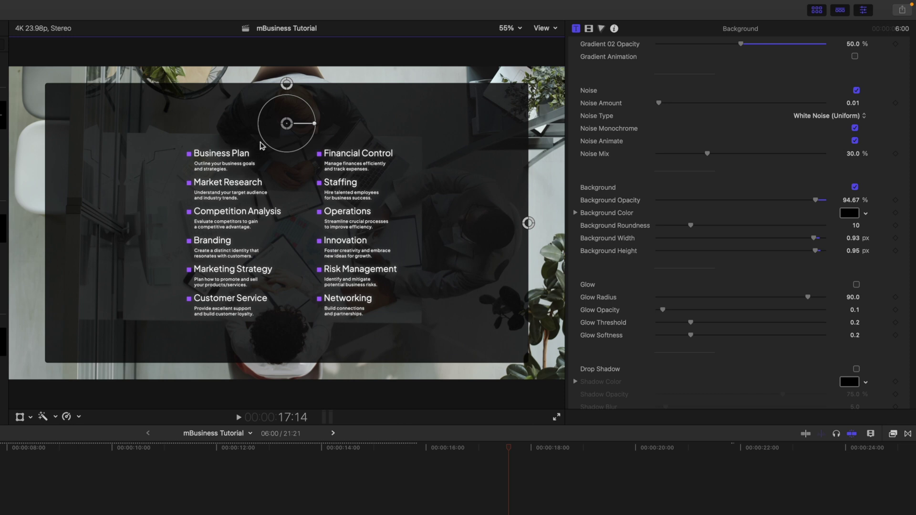
left_click_drag(509, 448, 544, 461)
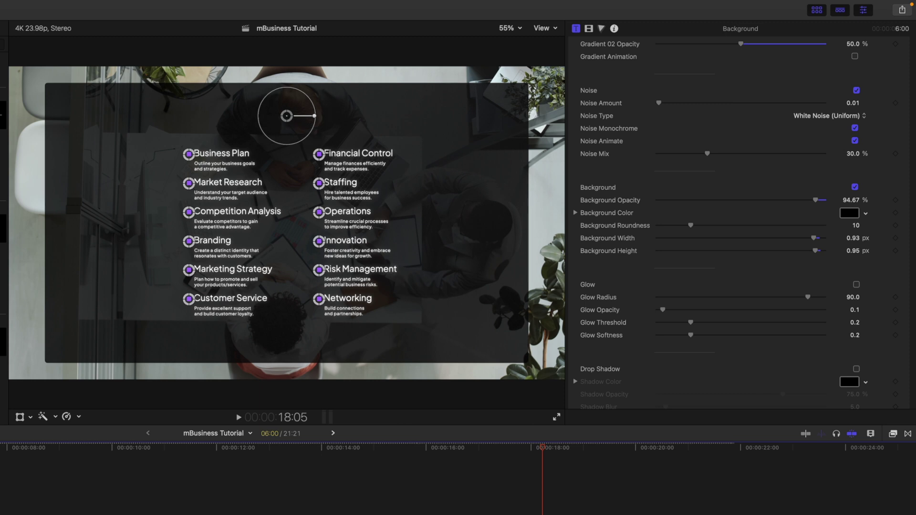
mouse_move(195, 166)
left_mouse_down()
mouse_move(164, 139)
mouse_move(200, 155)
mouse_move(187, 143)
mouse_move(195, 148)
left_mouse_up()
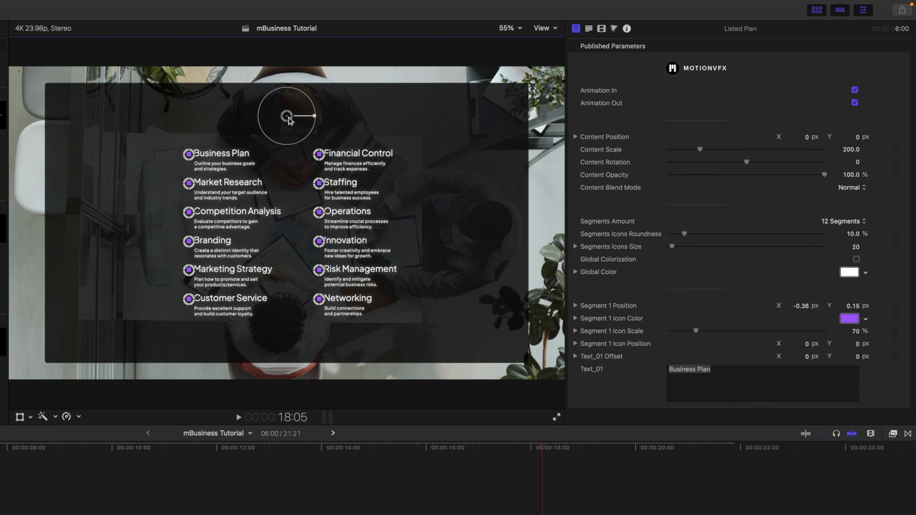
- Scatter the right-column entries: Networking, Risk Management, Innovation, Operations, Staffing and Financial Control
left_click_drag(290, 120, 319, 77)
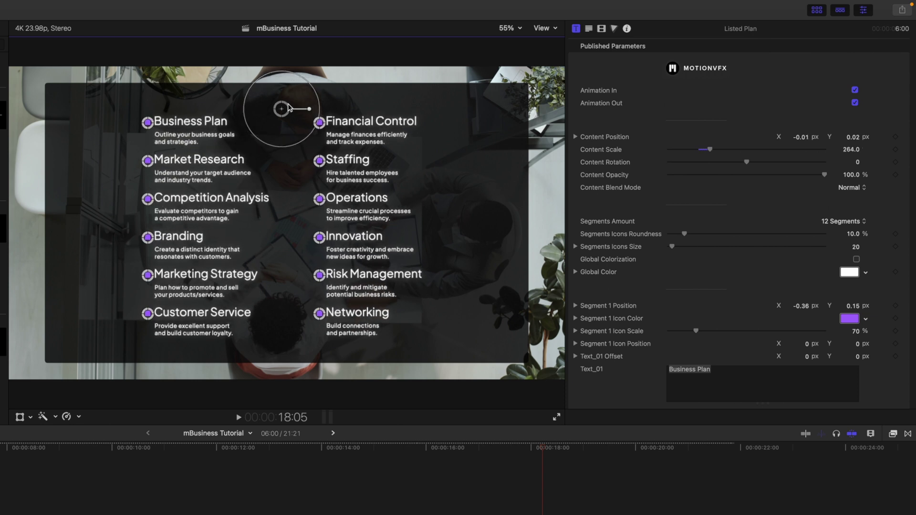
key("super+z")
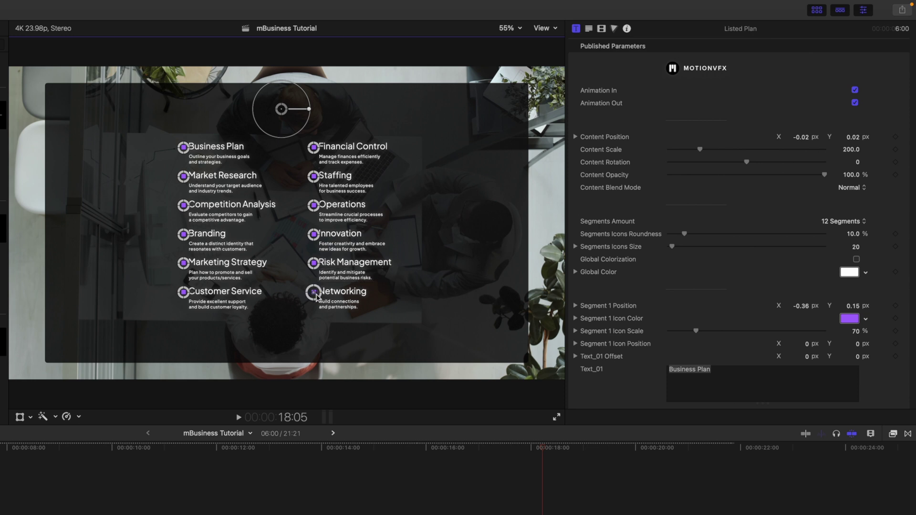
left_click_drag(313, 292, 394, 324)
left_click_drag(312, 266, 311, 282)
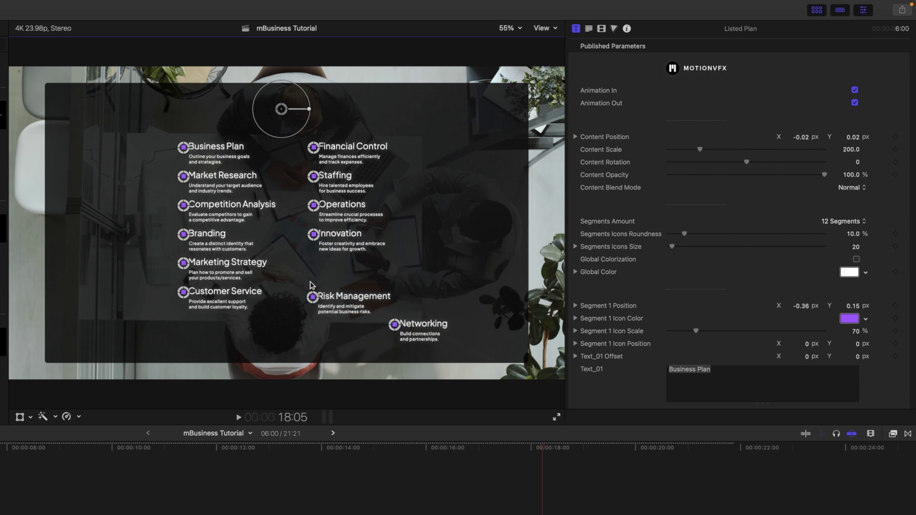
left_click_drag(313, 236, 408, 272)
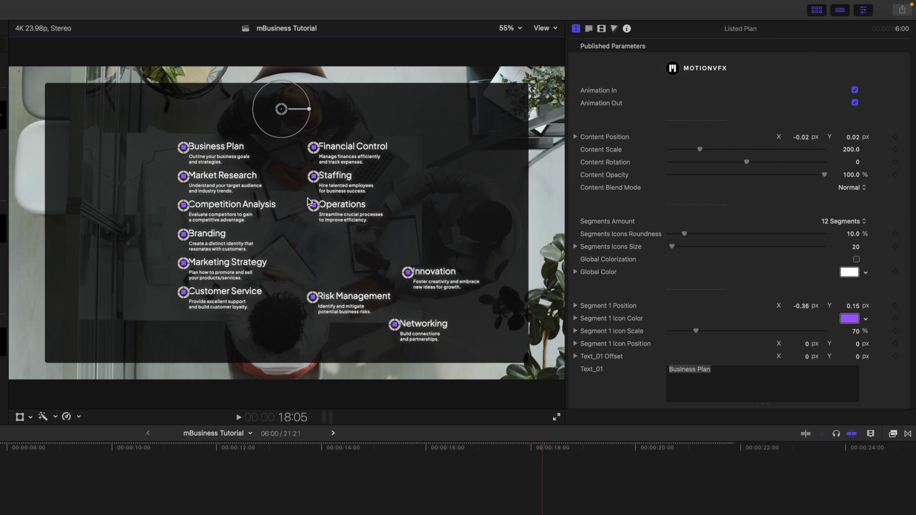
left_click_drag(313, 206, 327, 243)
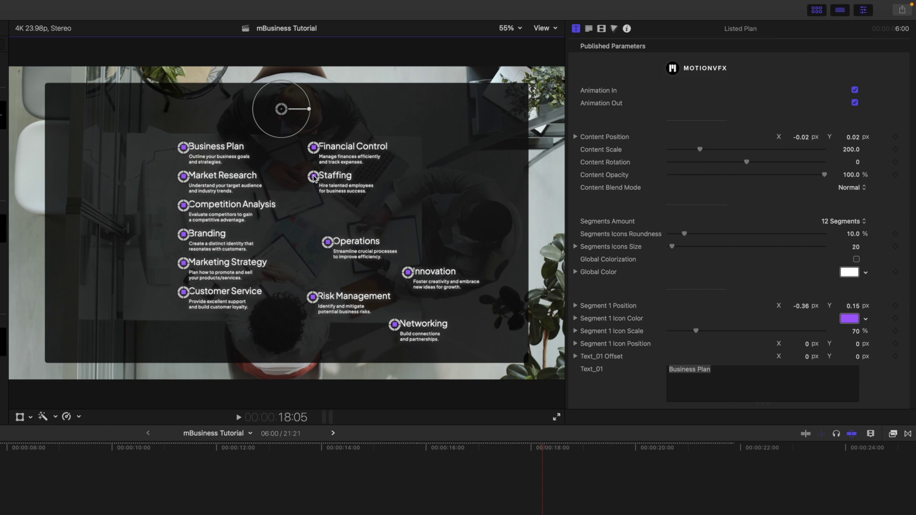
left_click_drag(314, 177, 403, 220)
left_click_drag(315, 152, 349, 205)
- Scatter the left-column entries from Customer Service to Business Plan, then undo the last move
left_click_drag(181, 296, 148, 327)
left_click_drag(184, 263, 93, 263)
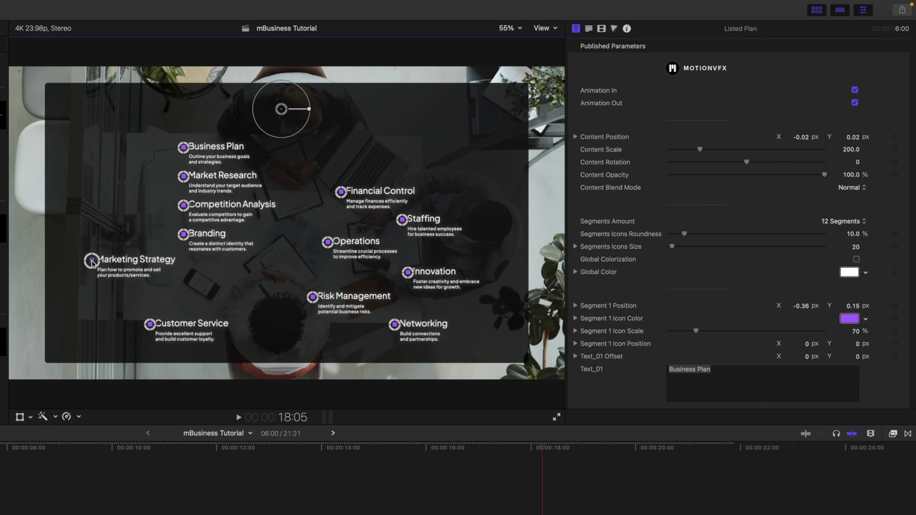
left_click_drag(184, 235, 98, 180)
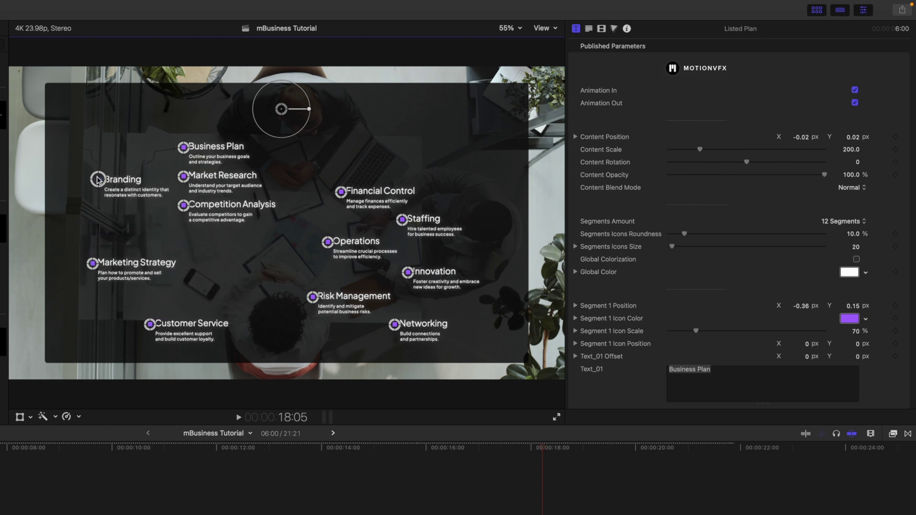
left_click_drag(183, 205, 210, 243)
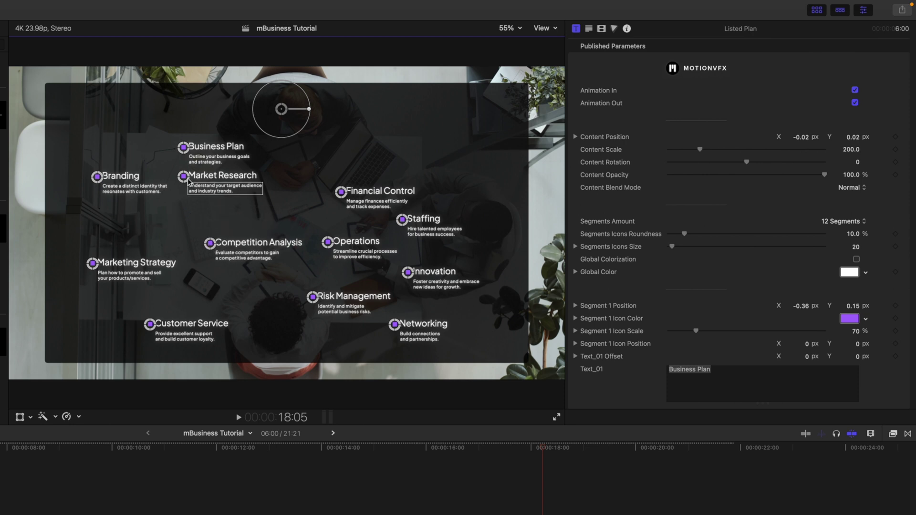
left_click_drag(189, 181, 207, 204)
left_click_drag(183, 149, 173, 124)
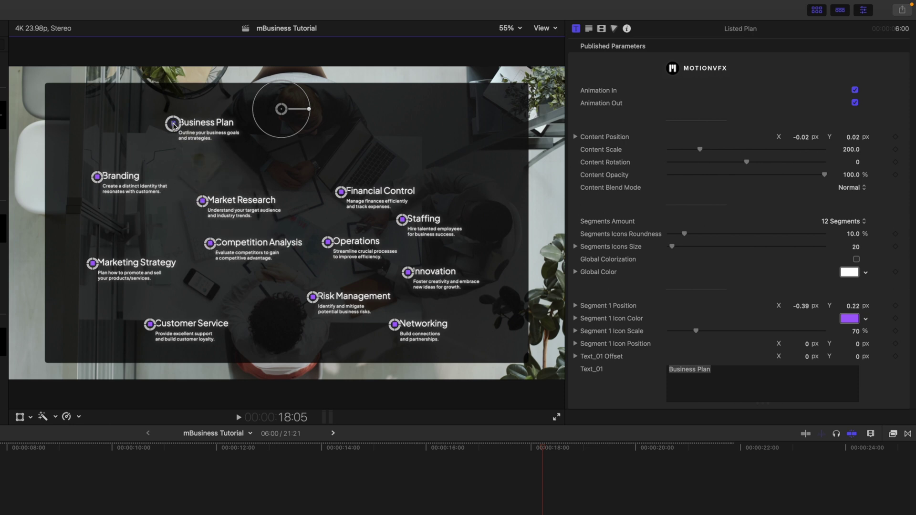
left_click_drag(341, 191, 322, 171)
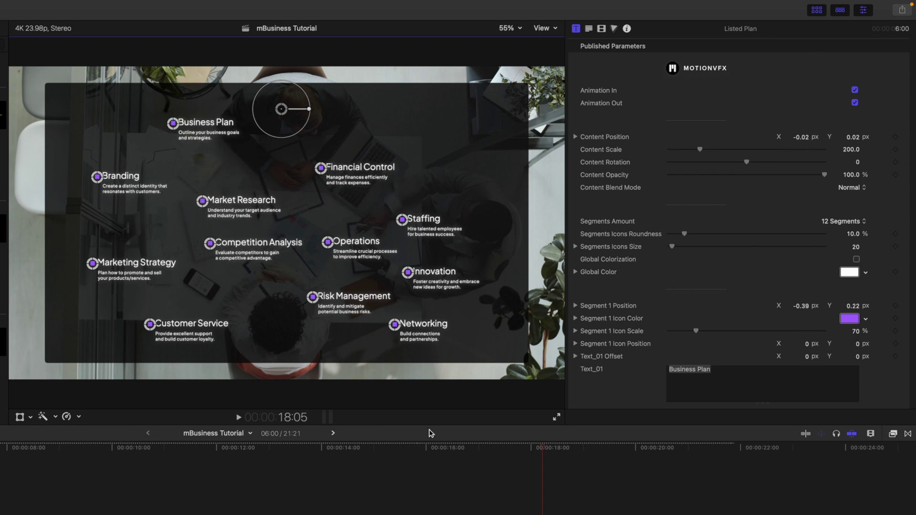
left_click_drag(544, 446, 553, 481)
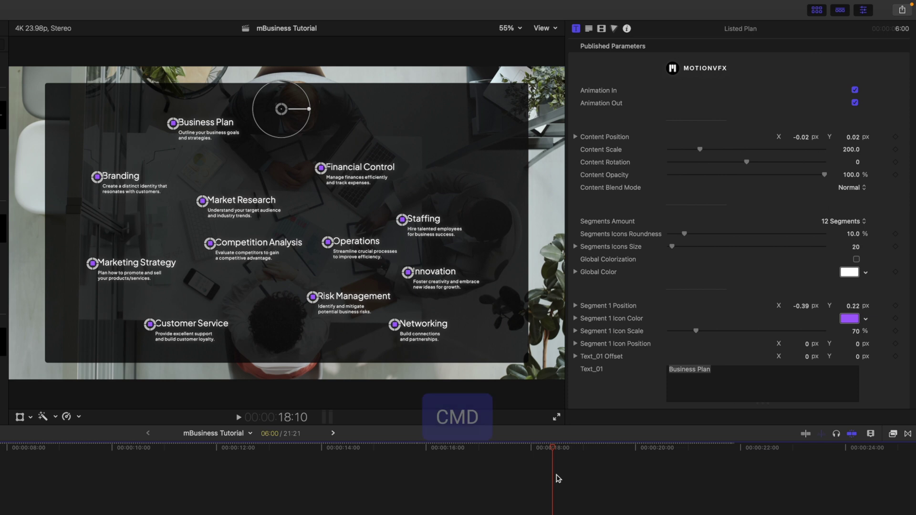
key("super+z")
key("super+z")
key("super+z")
key("super+z")
key("super+z")
key("super+z")
key("super+z")
key("super+z")
key("super+z")
key("super+z")
key("super+z")
key("super+z")
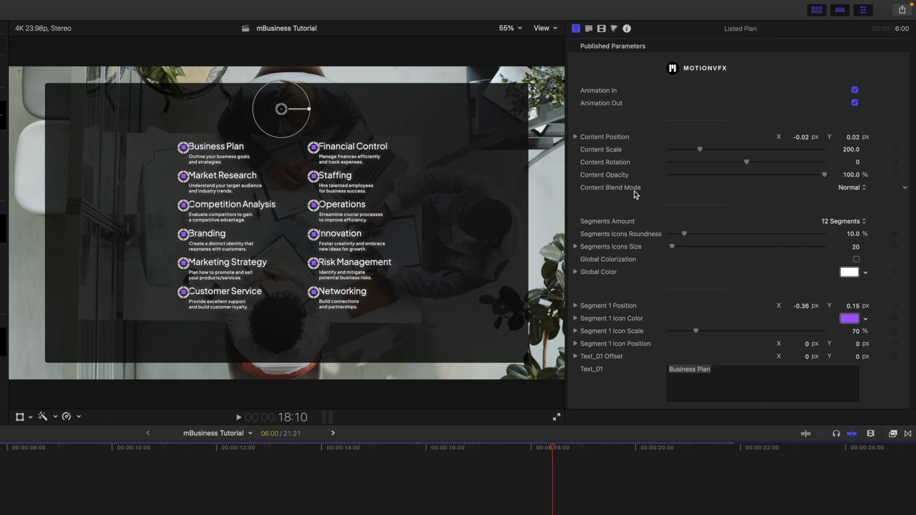
- Try 15 for Segments Amount, then set the Listed Plan back to 12 Segments
scroll(634, 193, "down", 2)
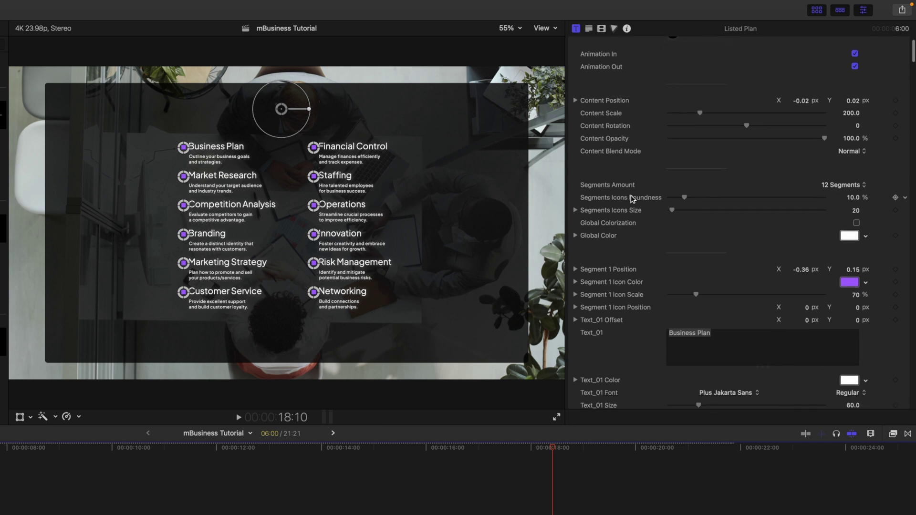
left_click(843, 186)
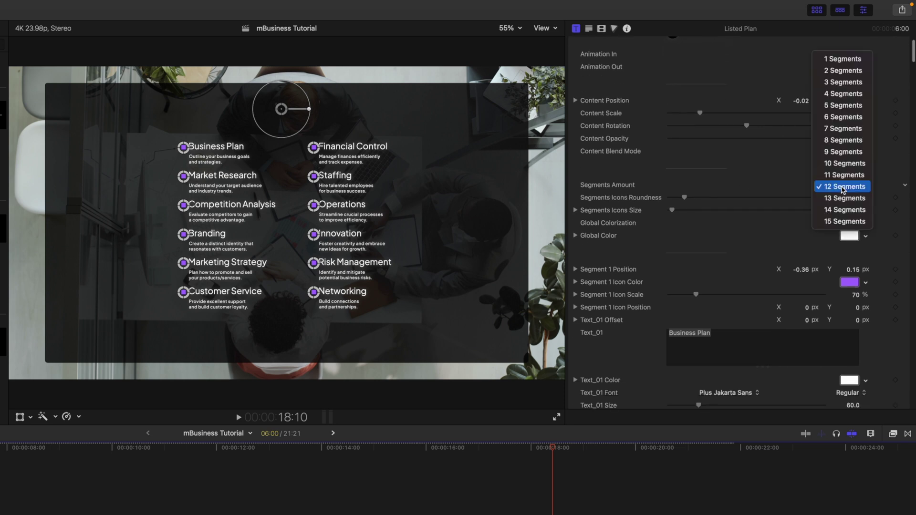
left_click(844, 223)
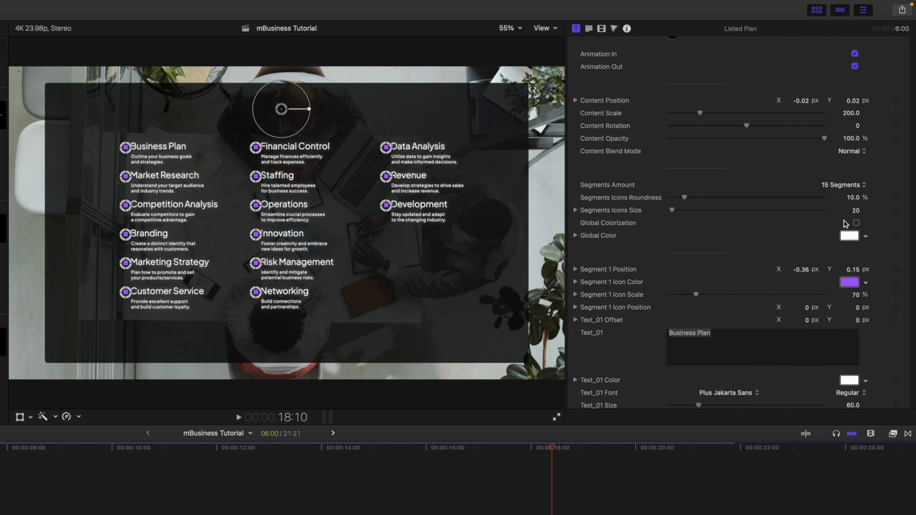
left_click(839, 186)
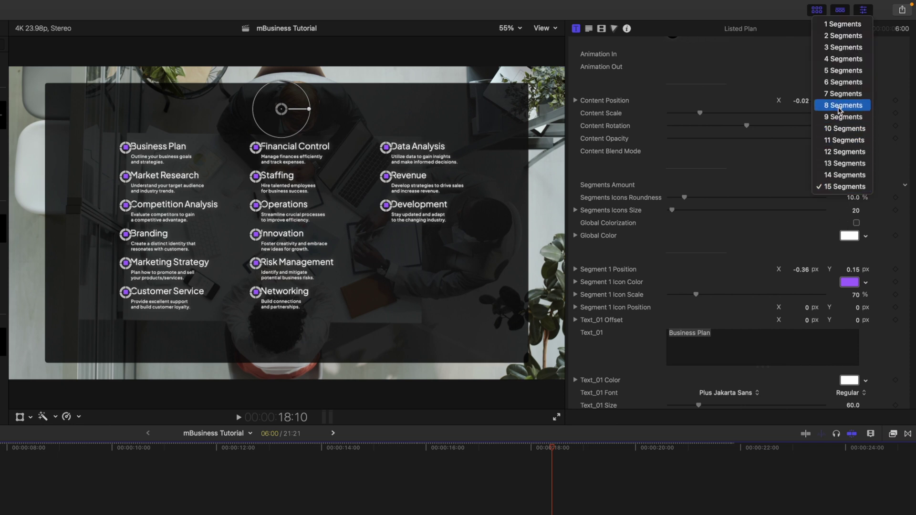
key("Up")
key("Up")
key("Up")
key("Return")
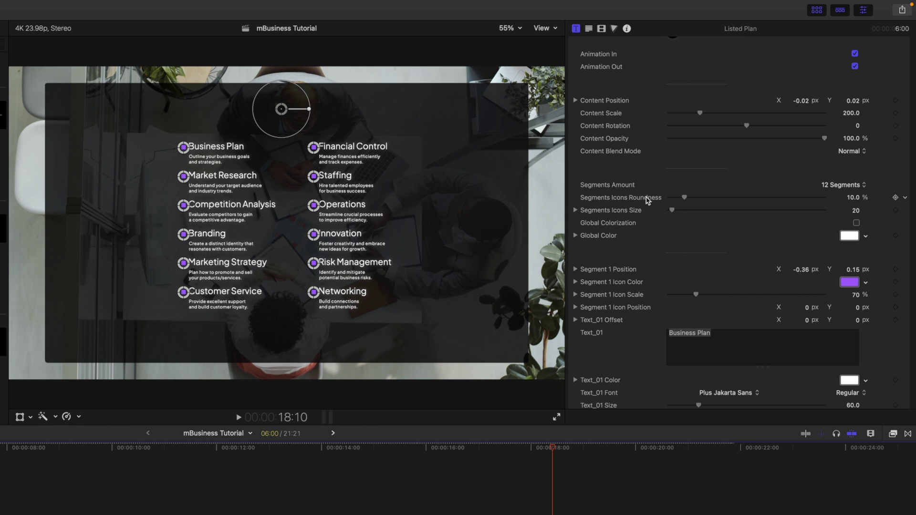
- Set Segments Icons Roundness to 0% and make the Business Plan icon white
left_click_drag(686, 199, 673, 212)
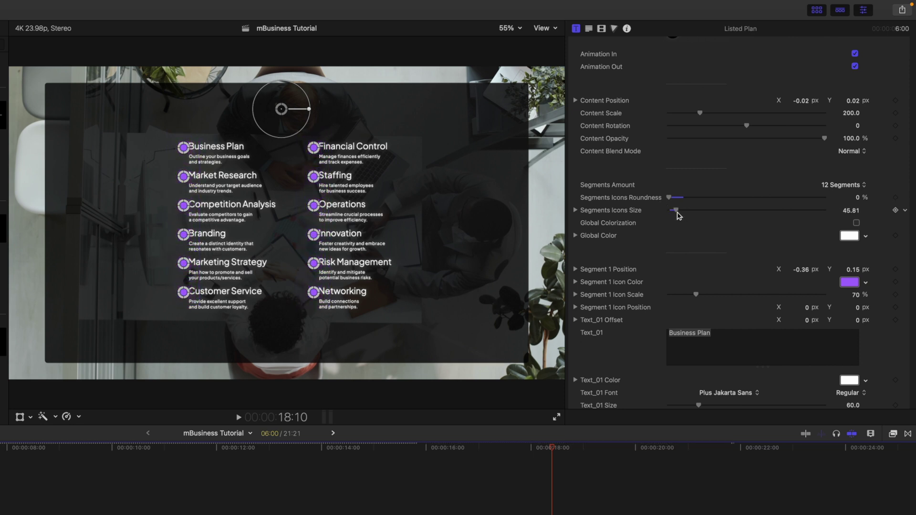
scroll(666, 289, "down", 5)
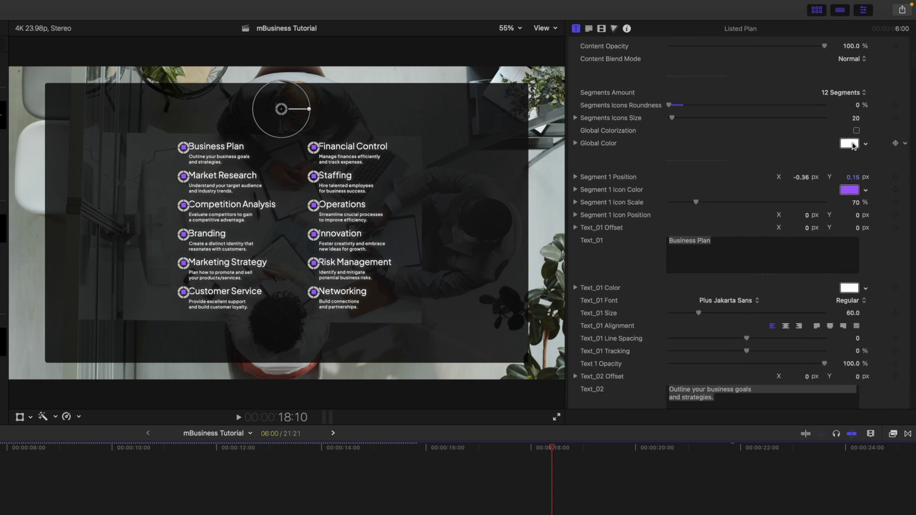
left_click_drag(849, 191, 849, 191)
scroll(772, 208, "down", 15)
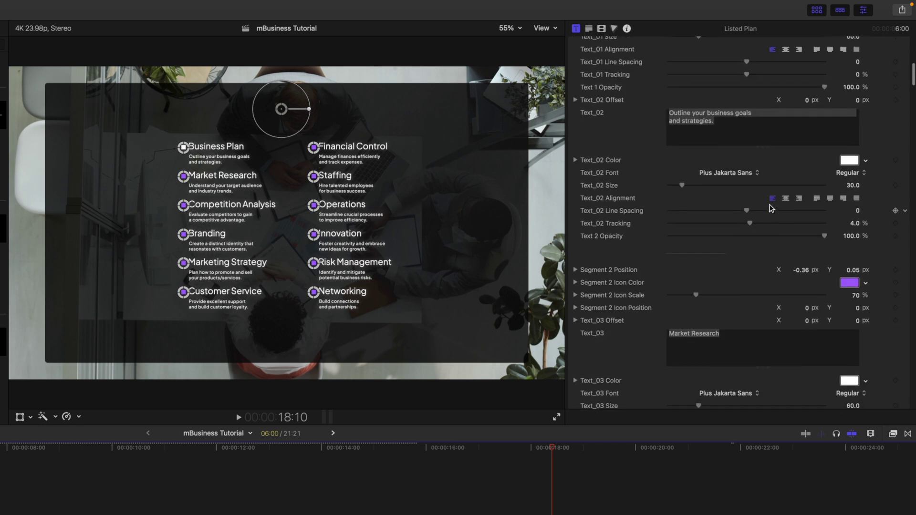
- Colour the Market Research icon a vivid green
left_click(850, 280)
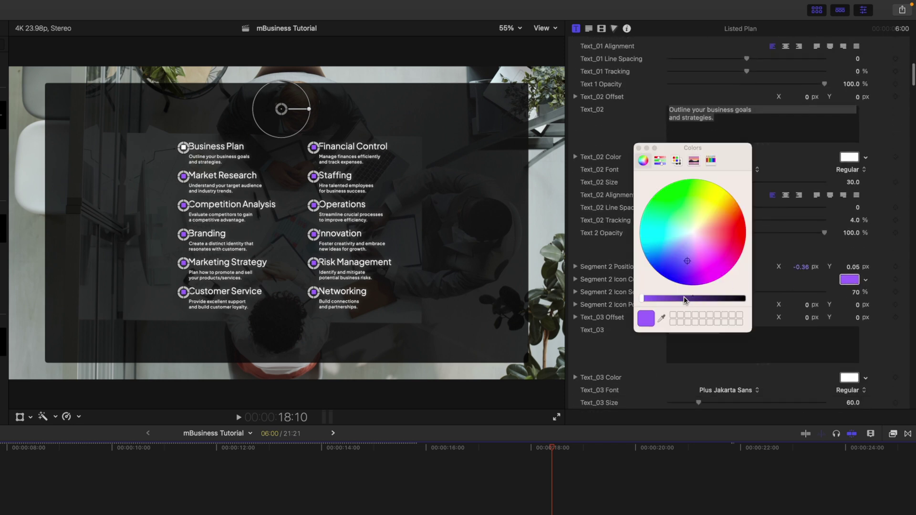
left_click_drag(683, 299, 700, 298)
left_click_drag(687, 260, 670, 204)
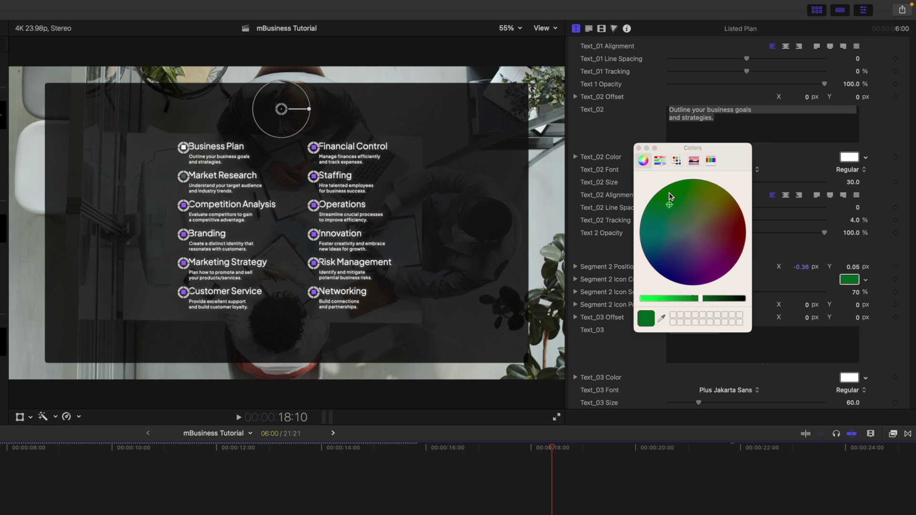
left_click_drag(680, 303, 643, 299)
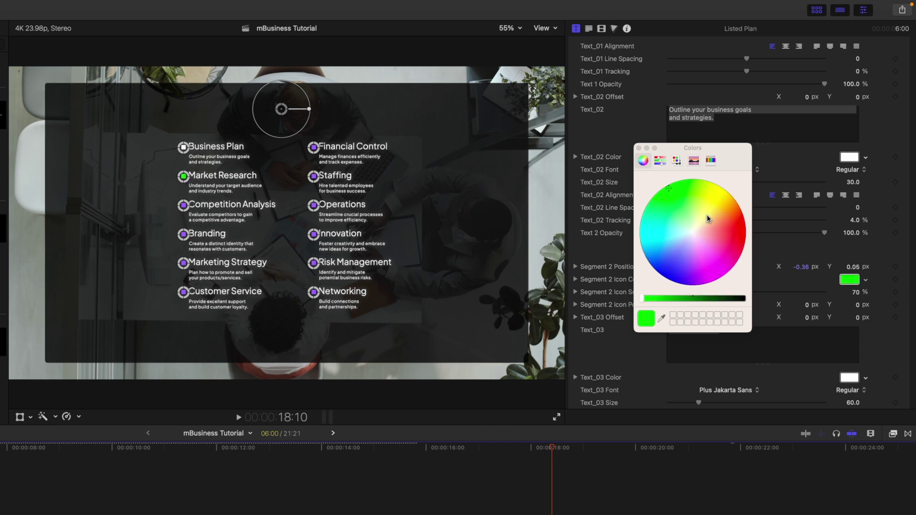
left_click(639, 149)
- Colour the Competition Analysis icon red
scroll(615, 234, "down", 10)
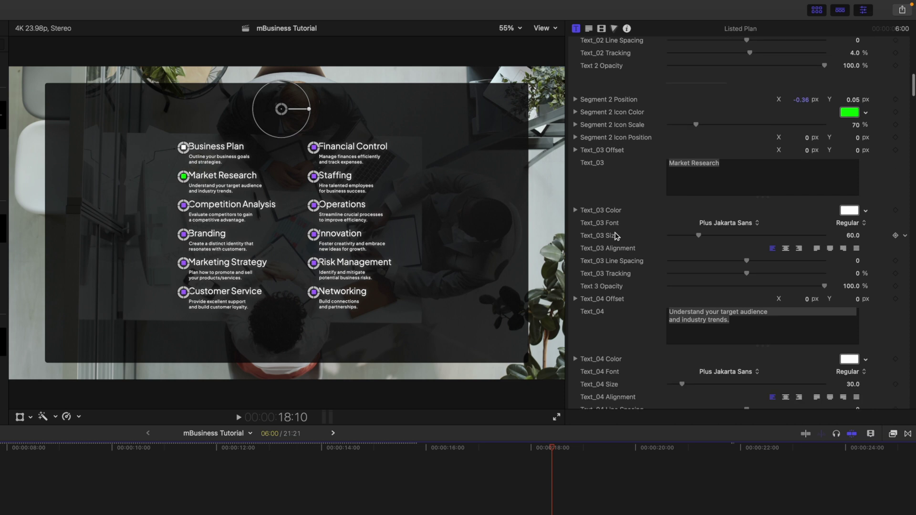
scroll(614, 234, "down", 5)
left_click(849, 316)
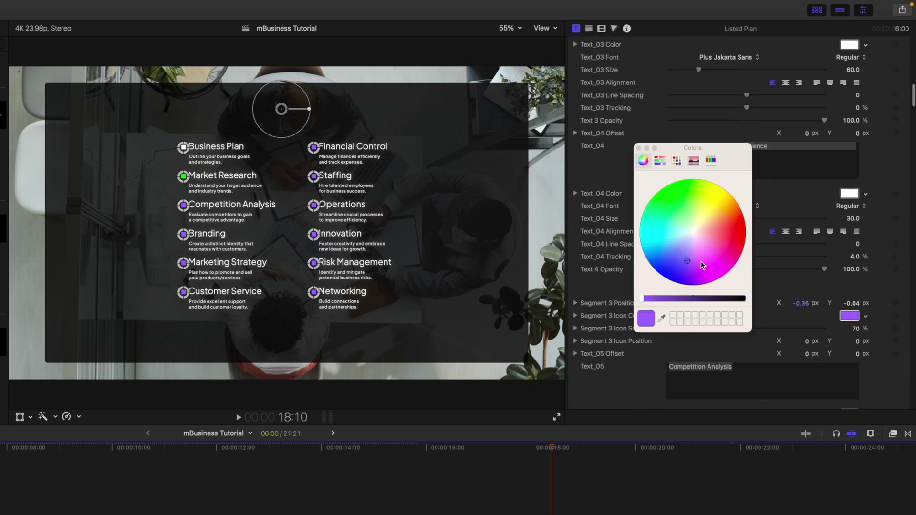
left_click_drag(692, 262, 743, 234)
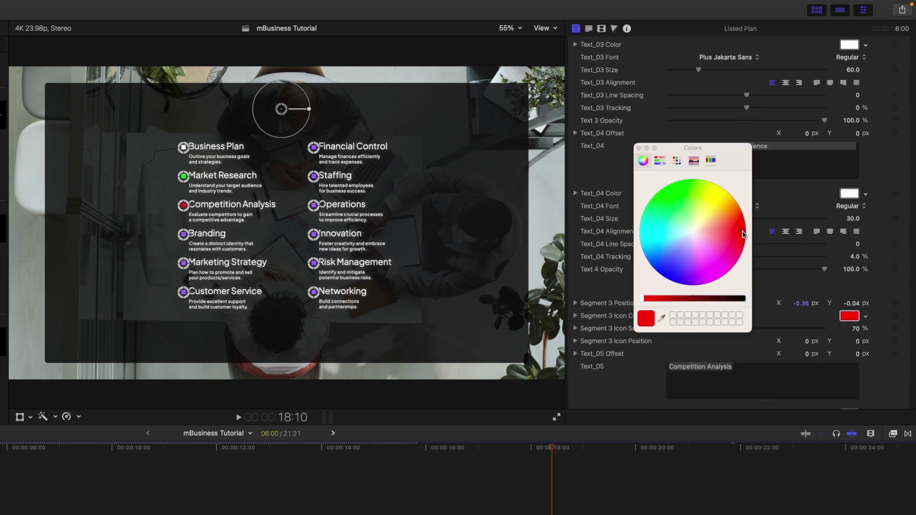
left_click(639, 149)
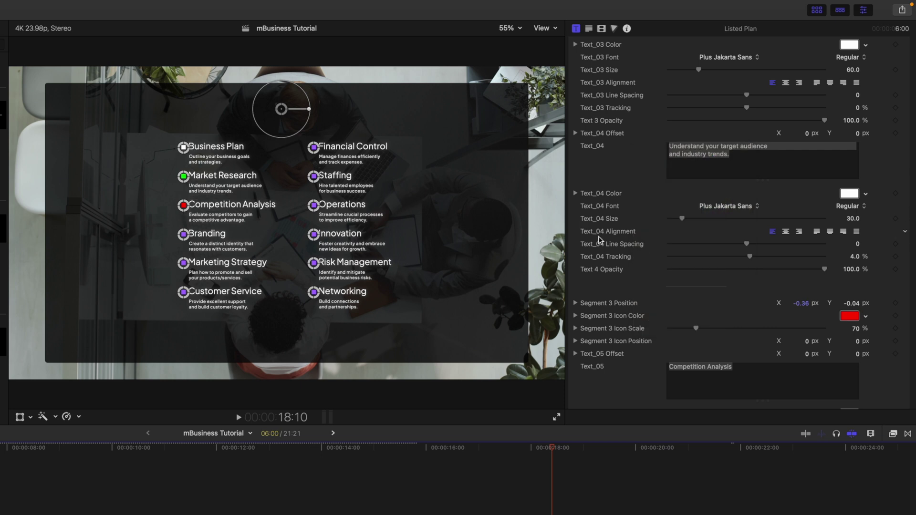
scroll(627, 256, "up", 10)
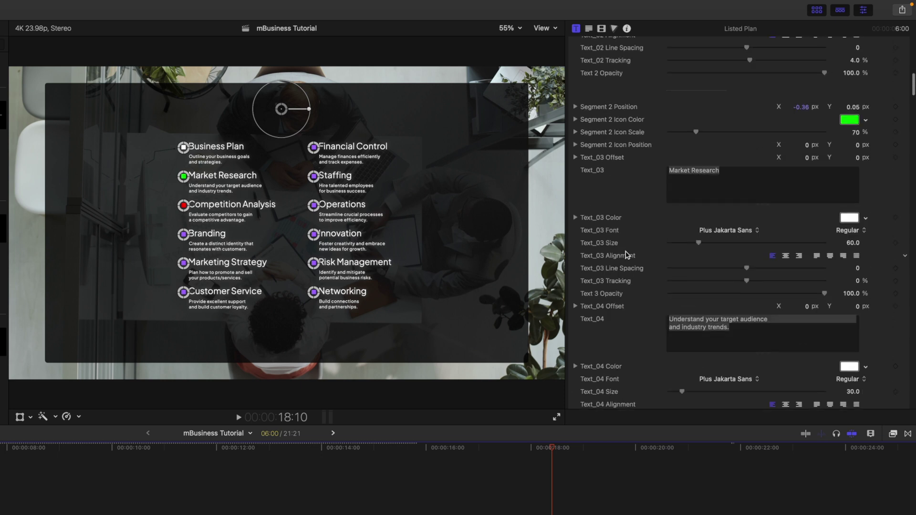
scroll(627, 255, "up", 3)
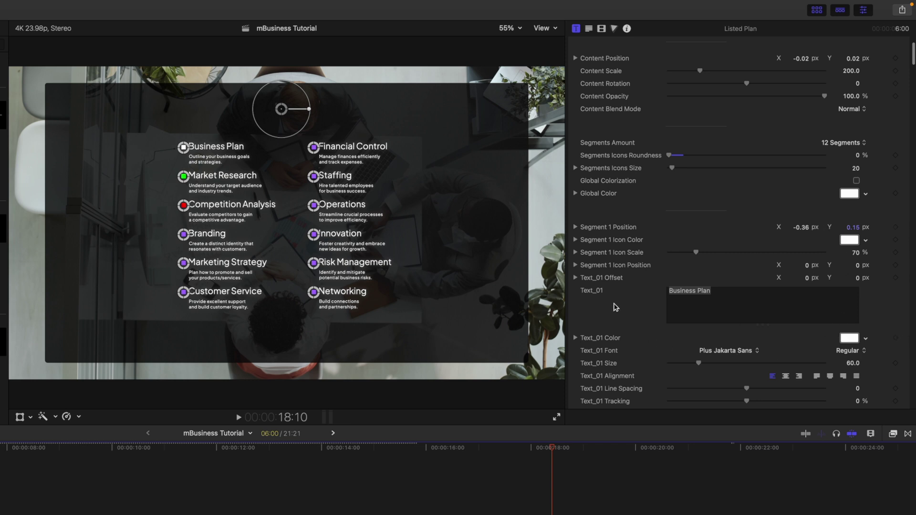
scroll(615, 306, "down", 20)
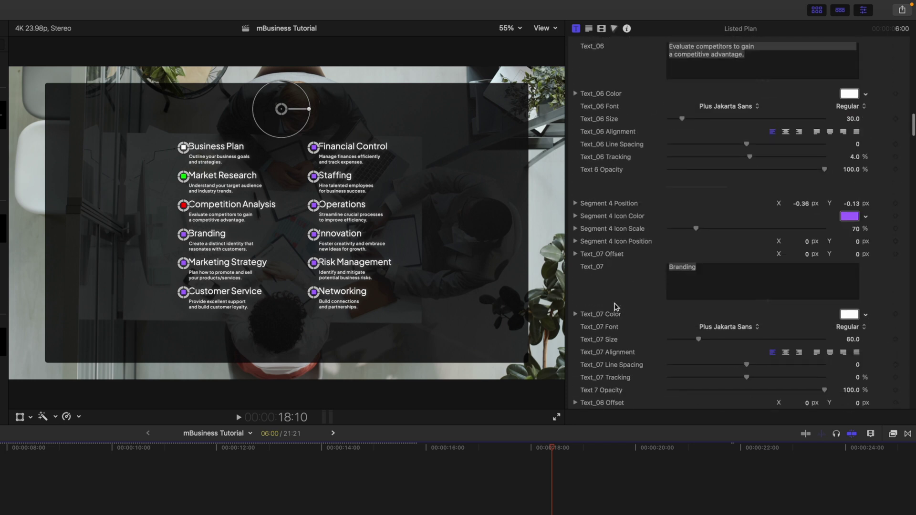
scroll(615, 307, "down", 20)
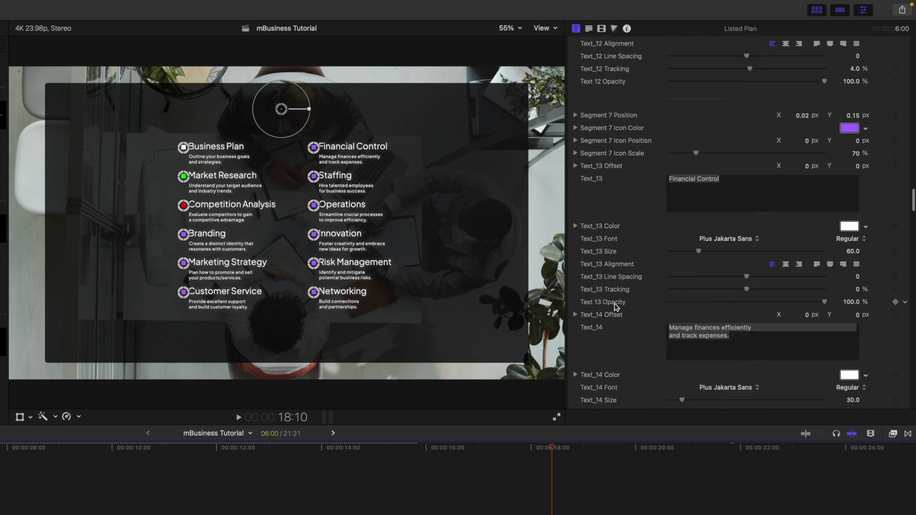
scroll(616, 307, "down", 20)
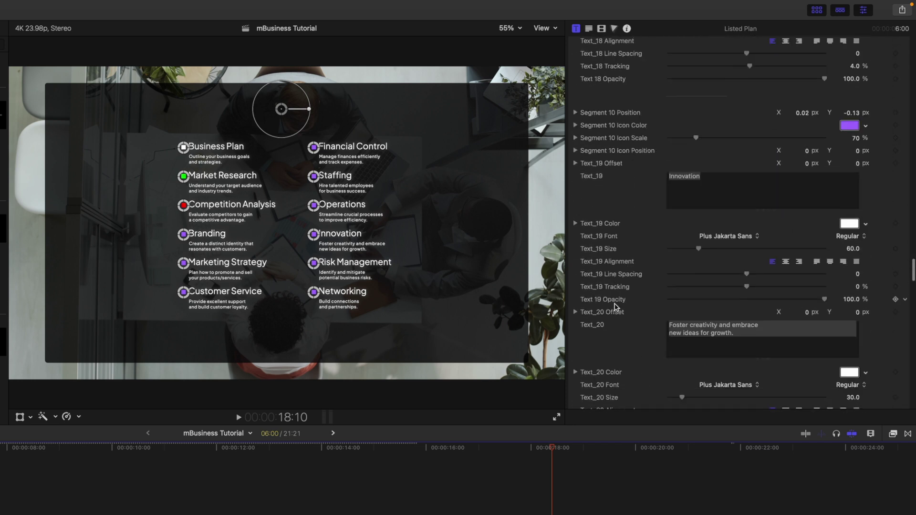
scroll(616, 307, "down", 20)
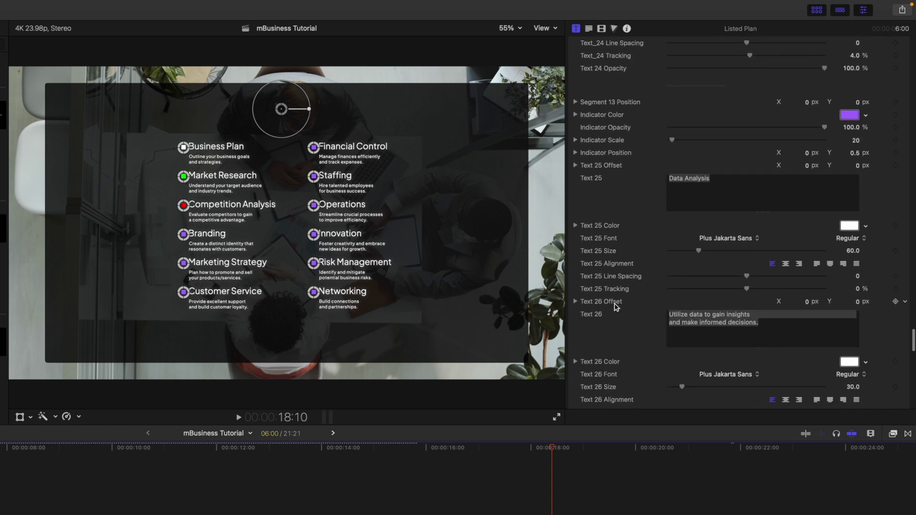
scroll(615, 307, "down", 20)
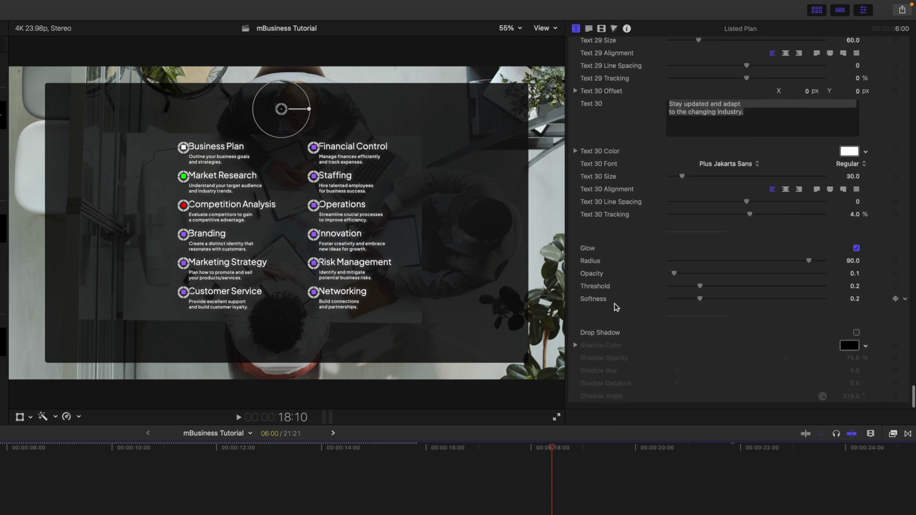